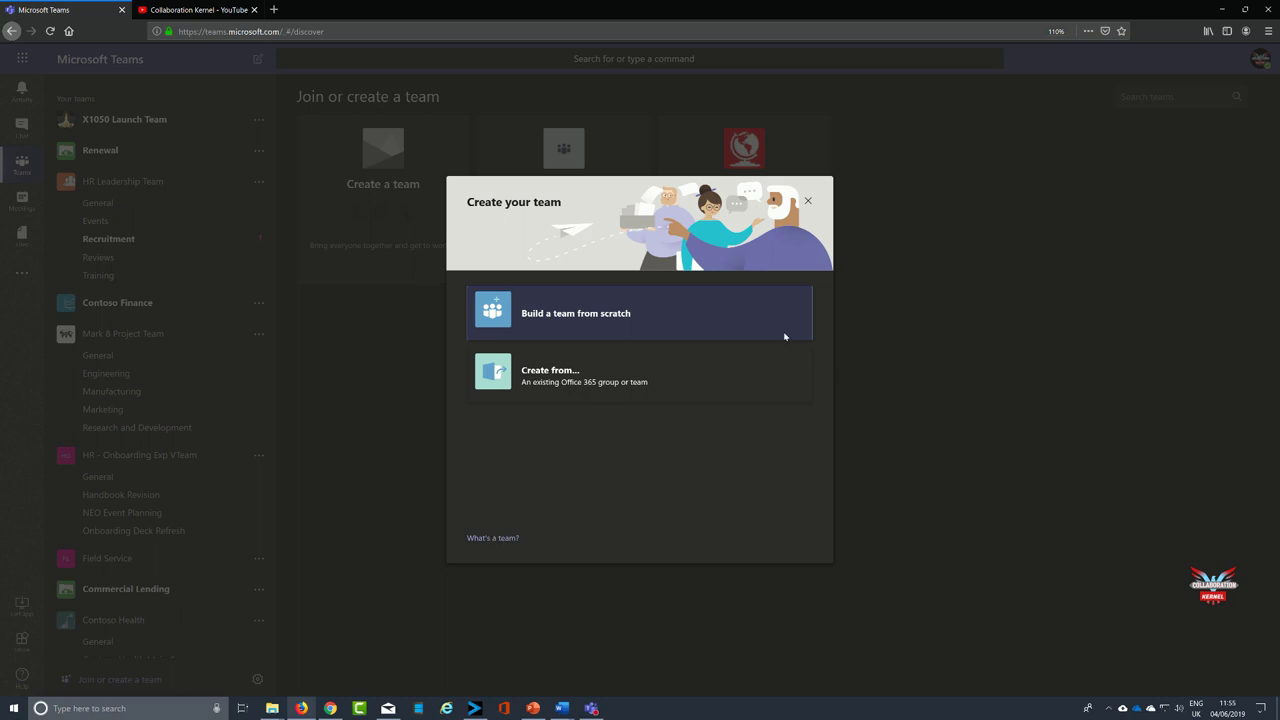
left_click(616, 335)
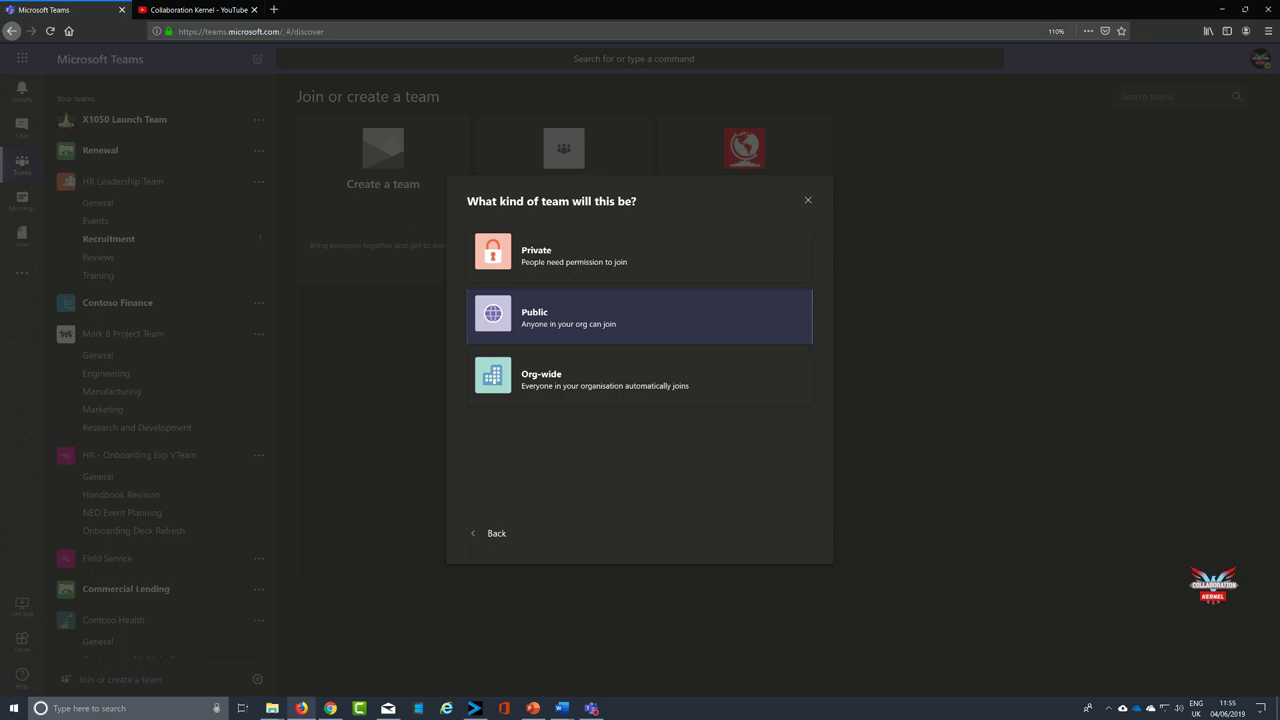
left_click(717, 320)
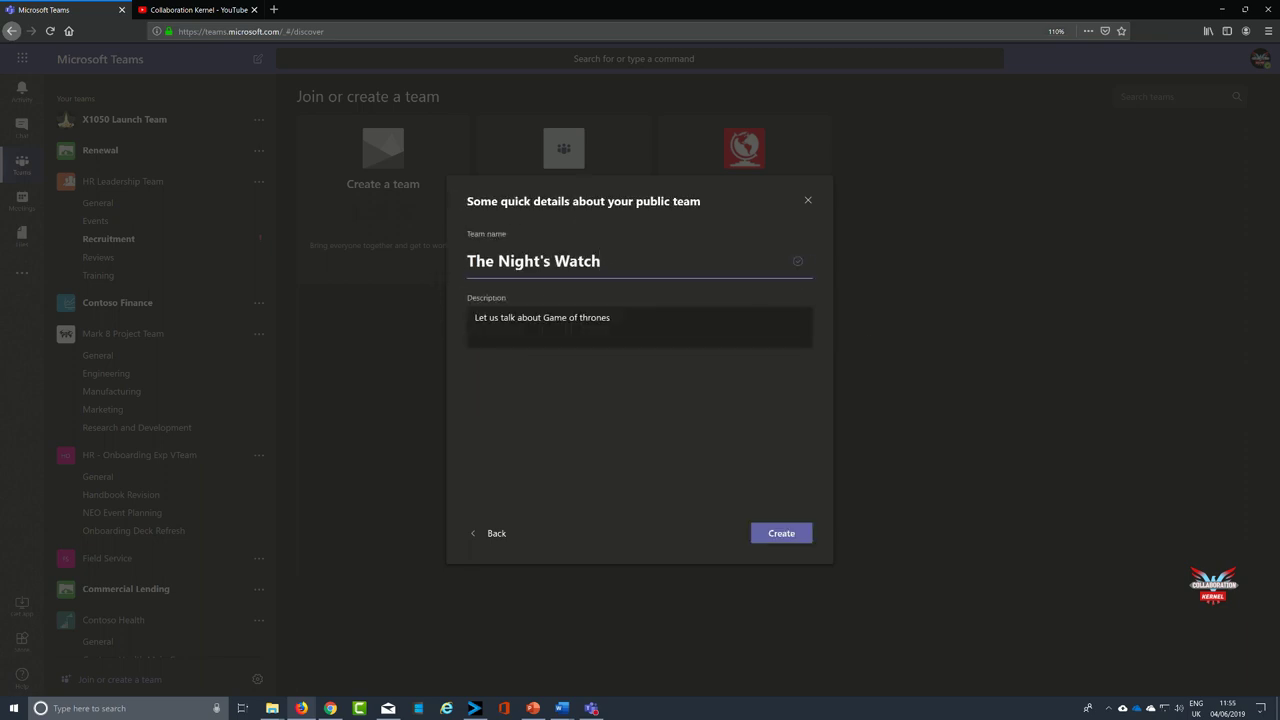
left_click(581, 318)
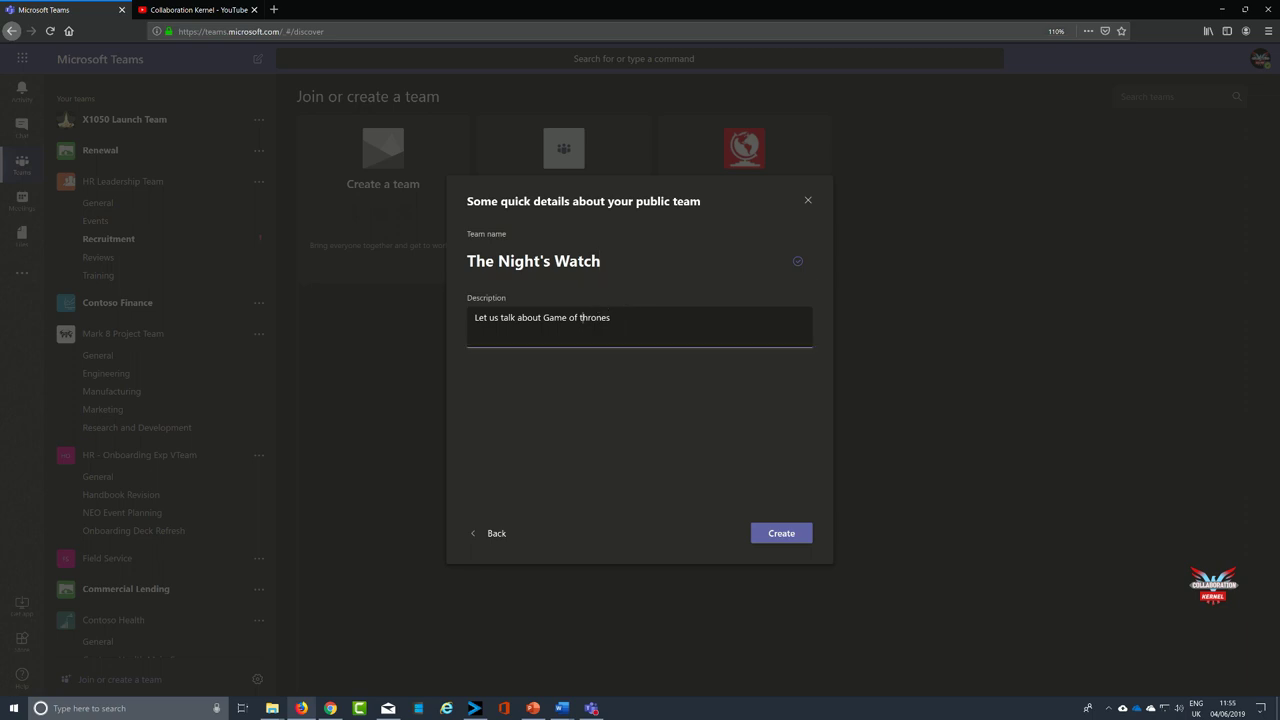
key("BackSpace")
type("Thrones #GoT #NightsWatch")
left_click(778, 533)
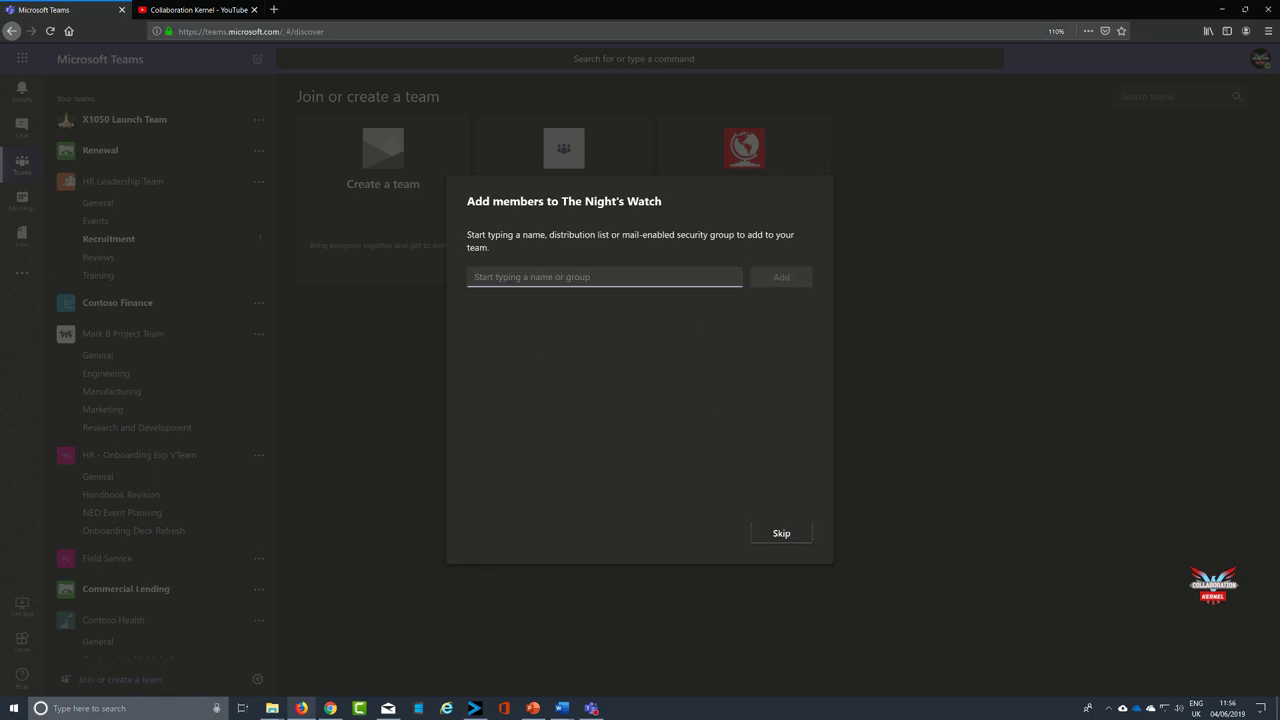
type("ad")
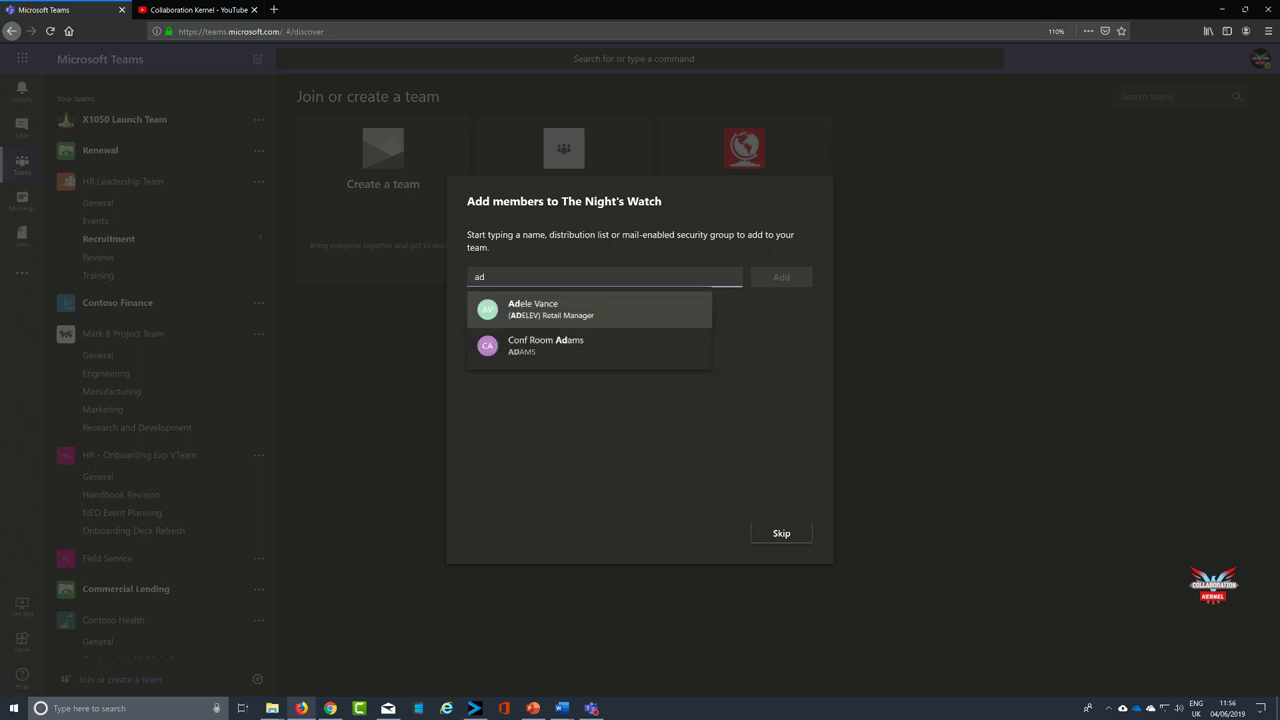
left_click(587, 308)
type("m")
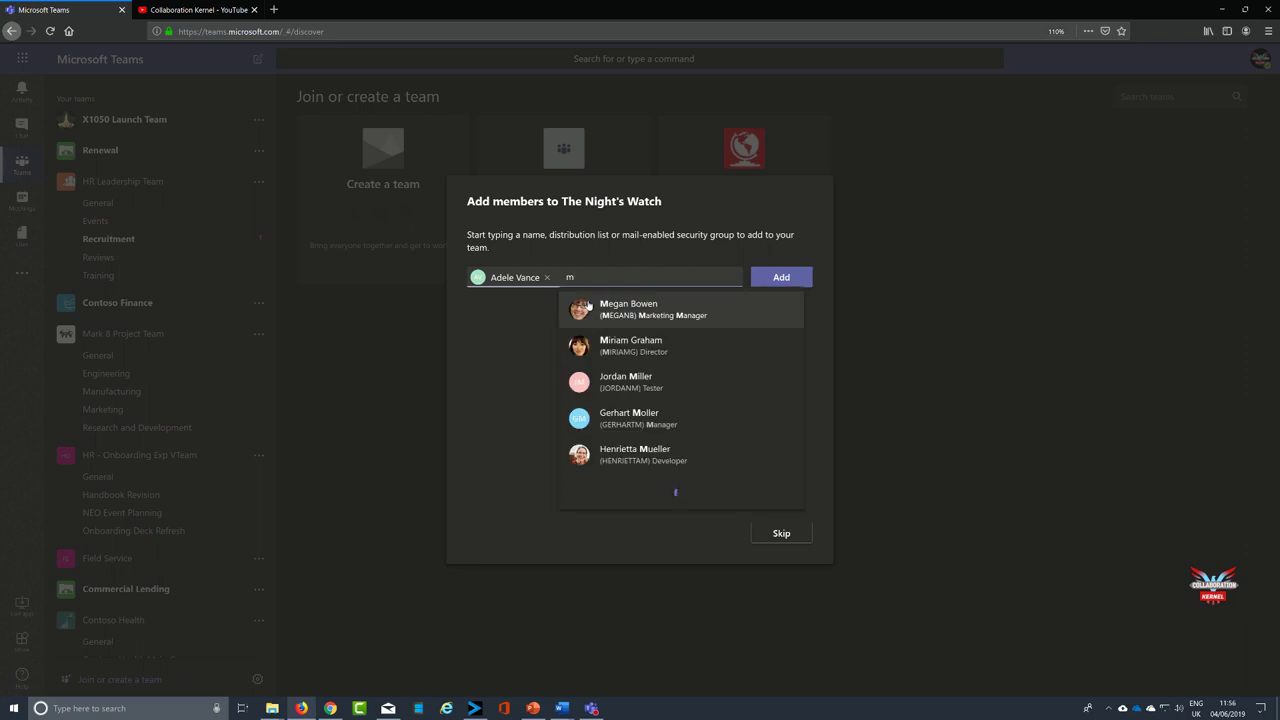
left_click(619, 318)
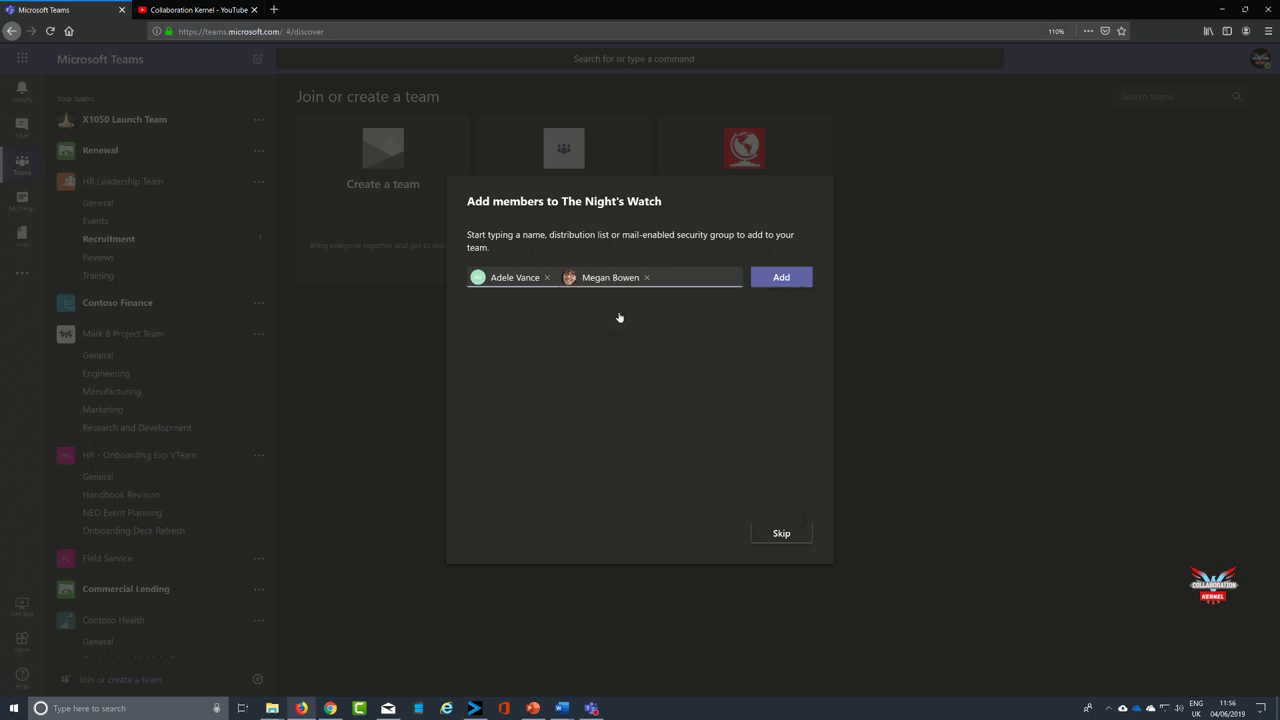
type("m")
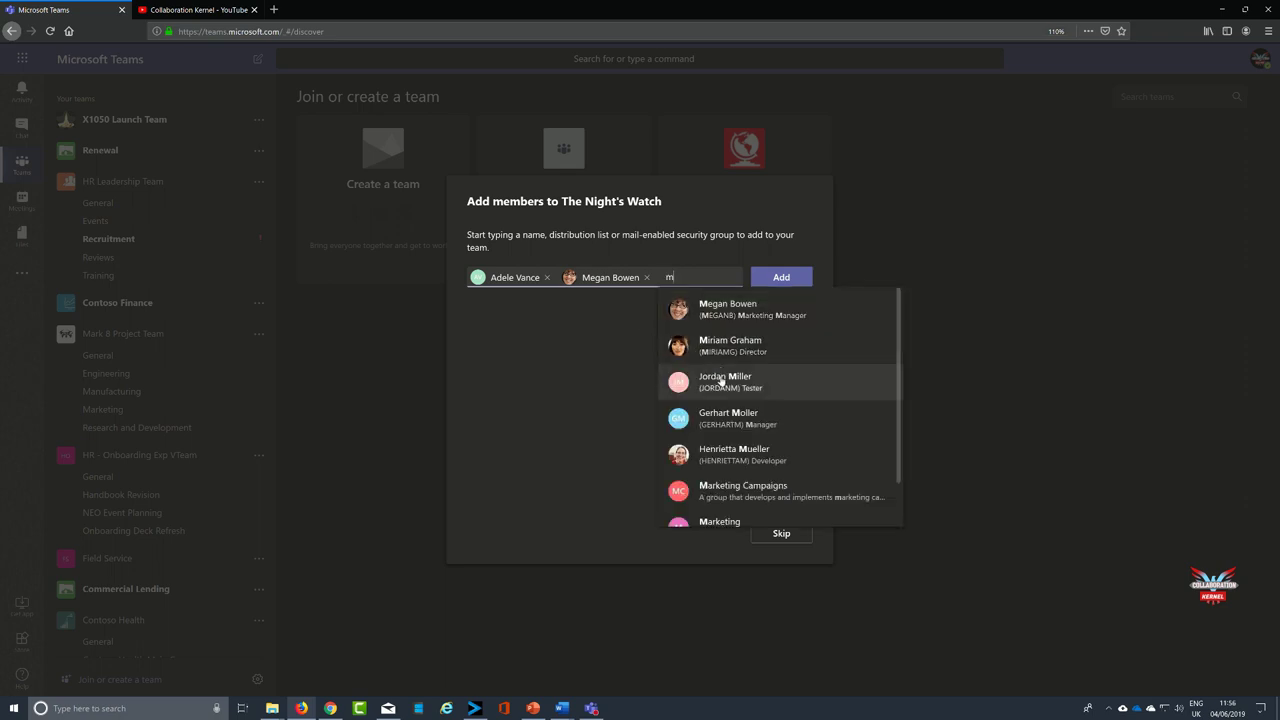
left_click(721, 381)
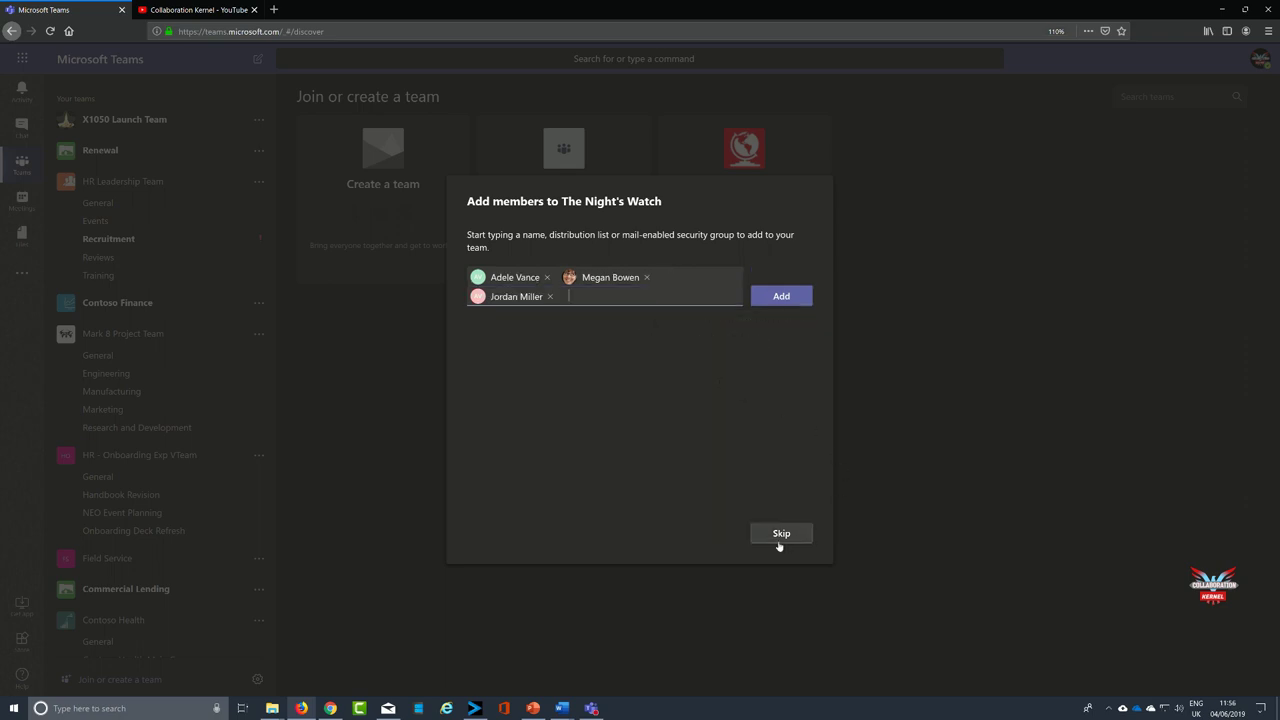
left_click(783, 299)
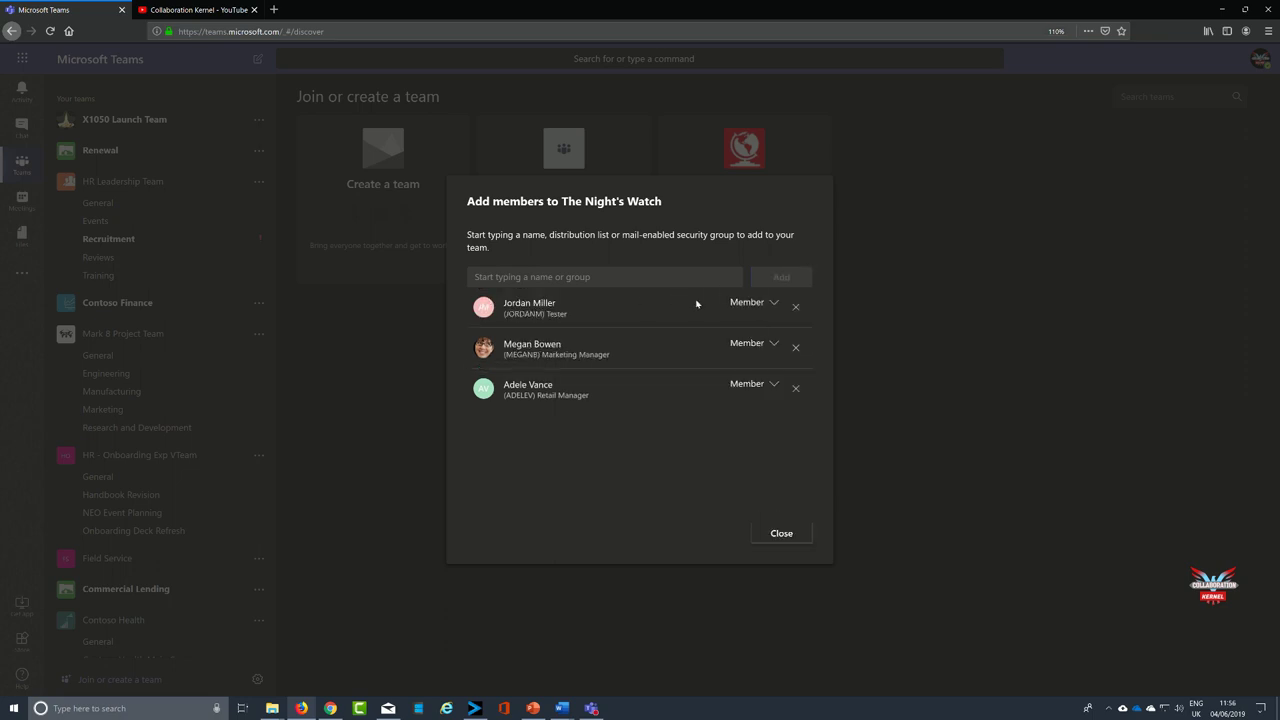
Change the Tester's role in the new team to Owner and finish adding members.
left_click(773, 310)
left_click(742, 338)
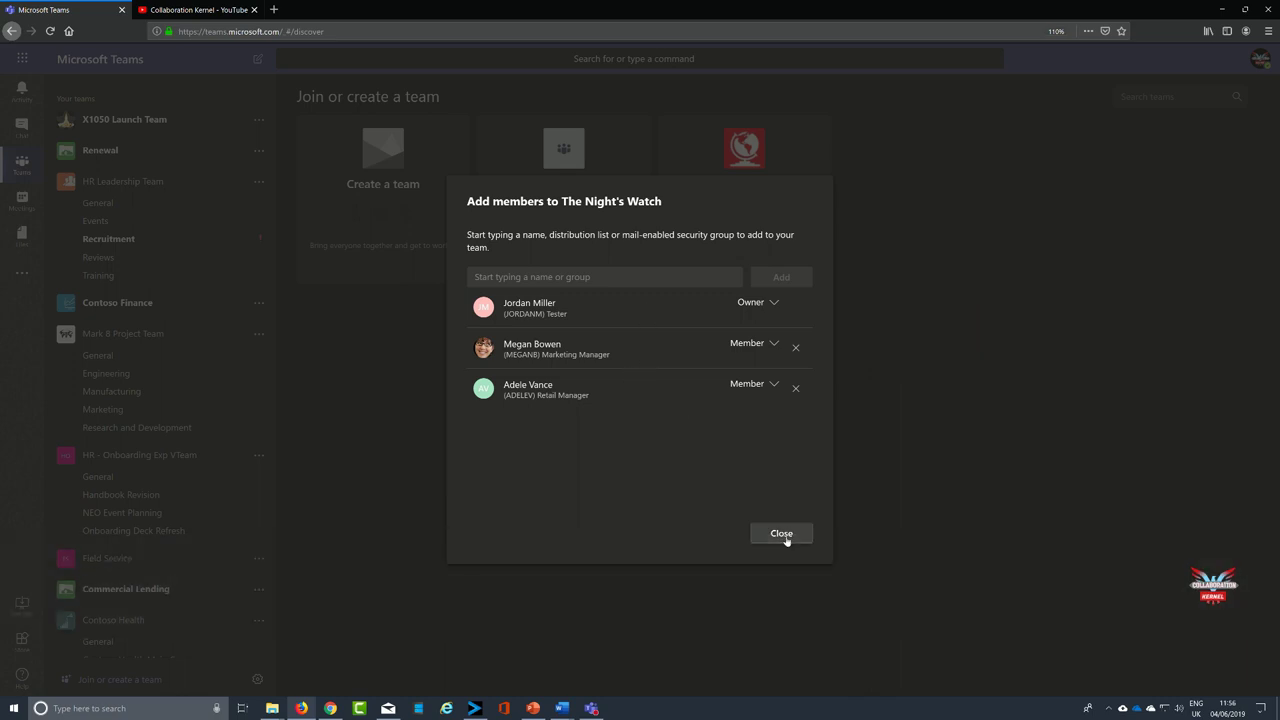
left_click(785, 537)
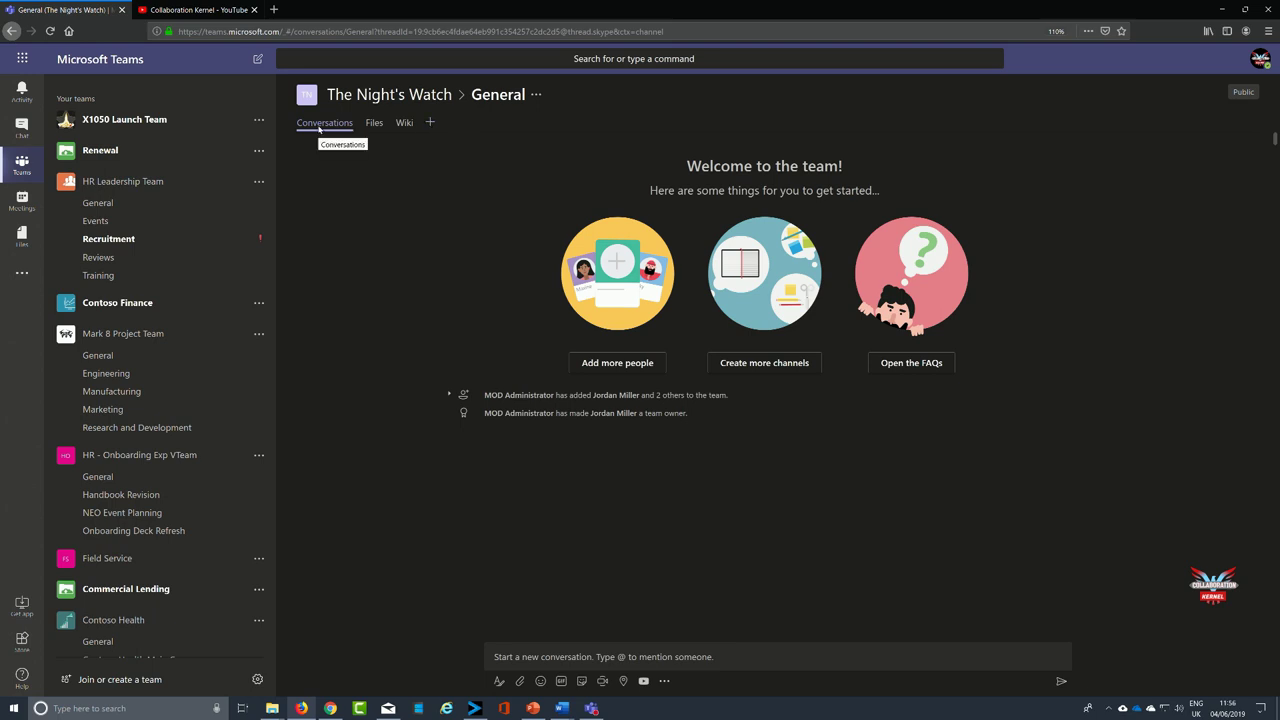
scroll(270, 407, "down", 8)
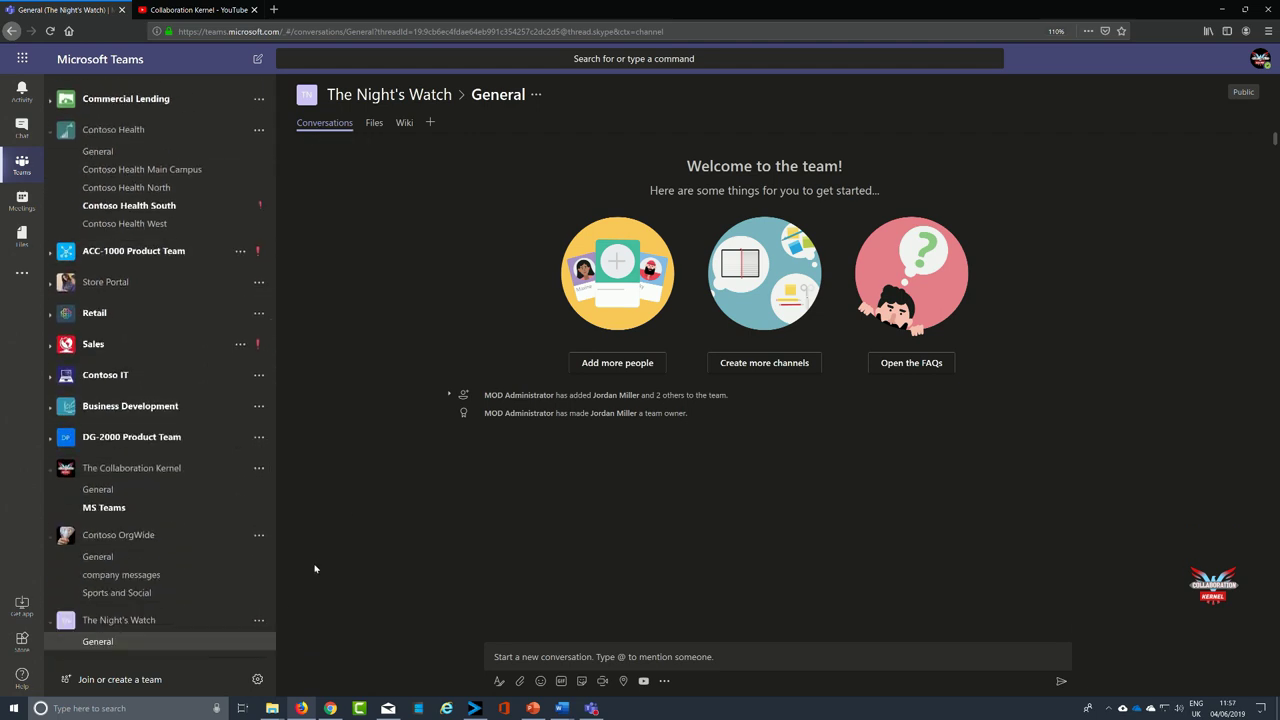
left_click(259, 620)
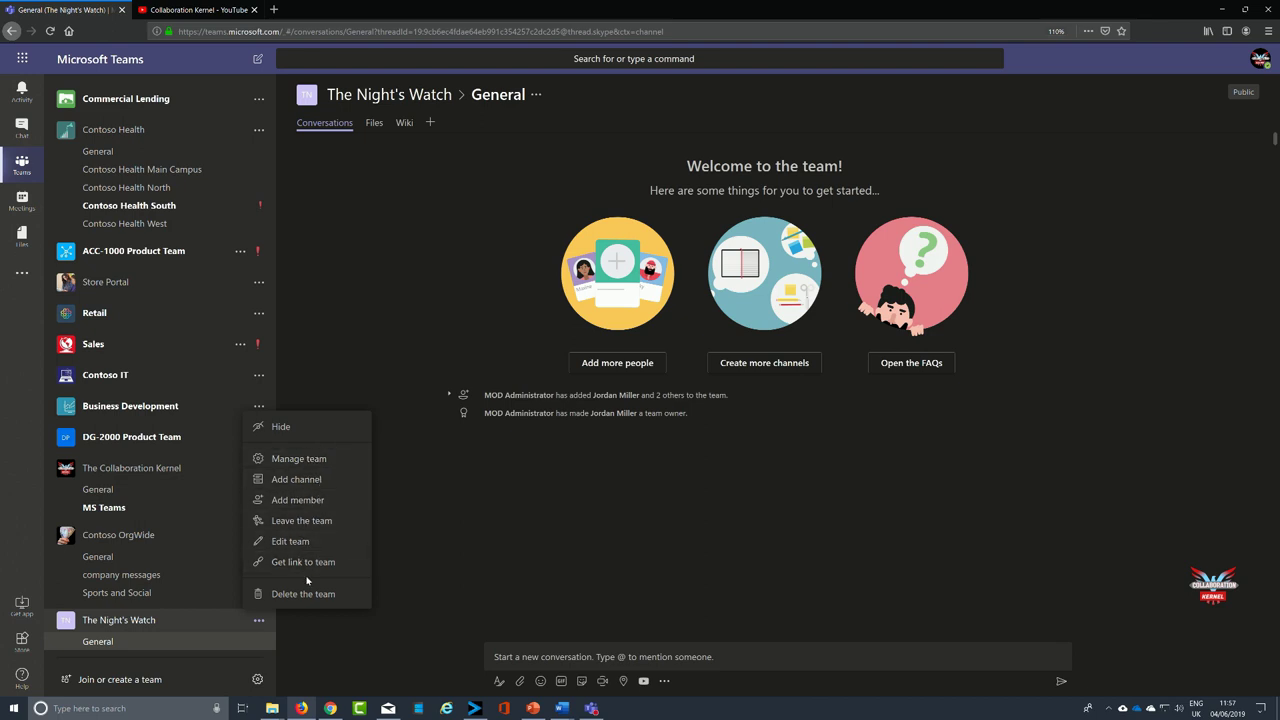
left_click(520, 552)
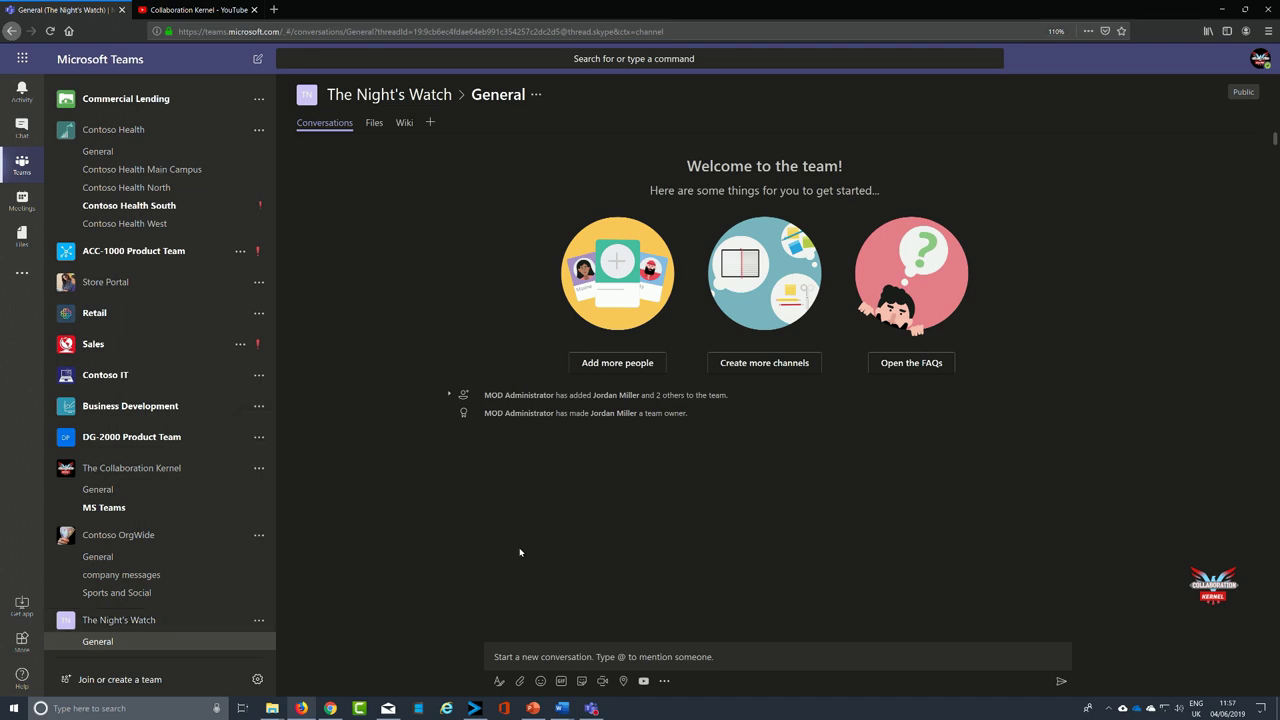
left_click(430, 122)
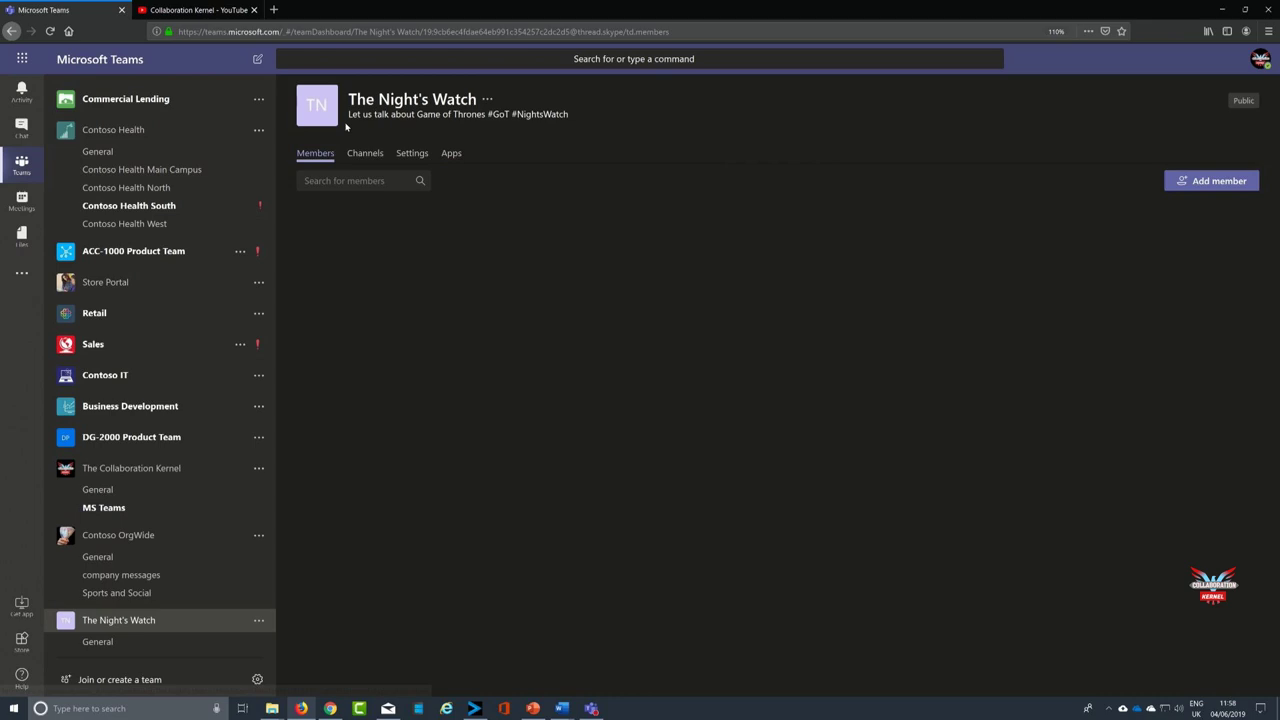
left_click(337, 124)
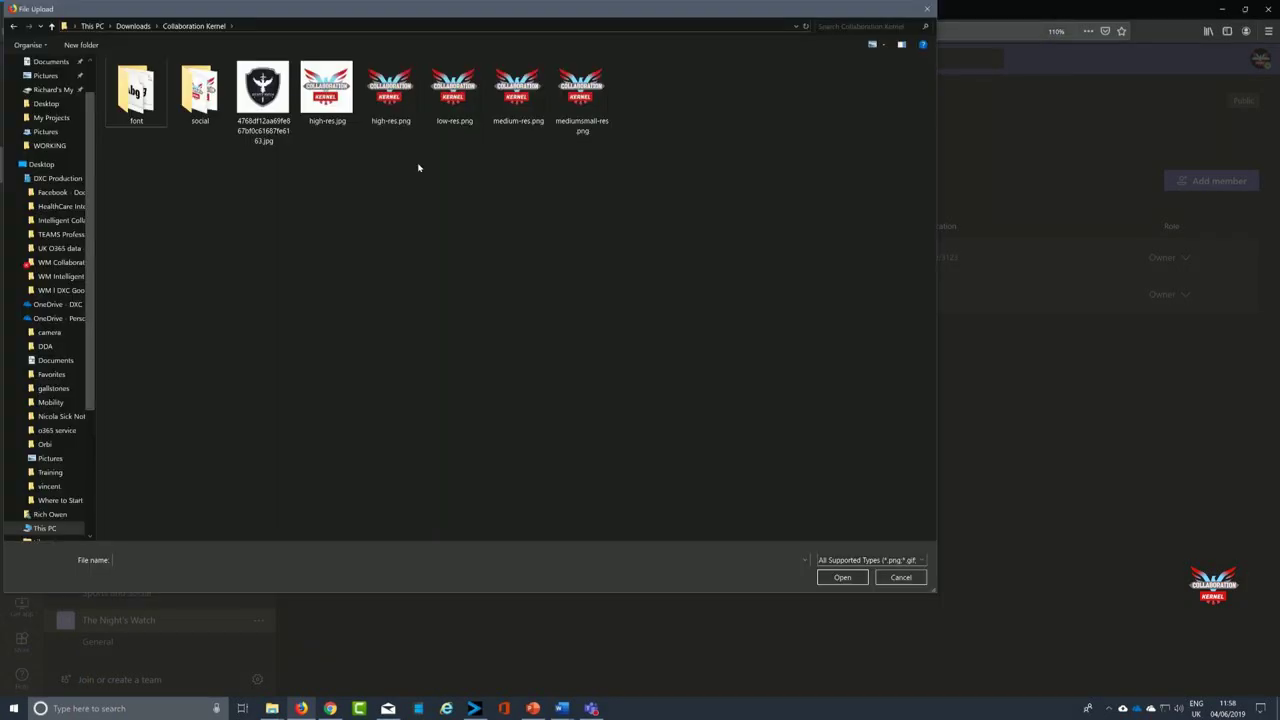
double_click(263, 95)
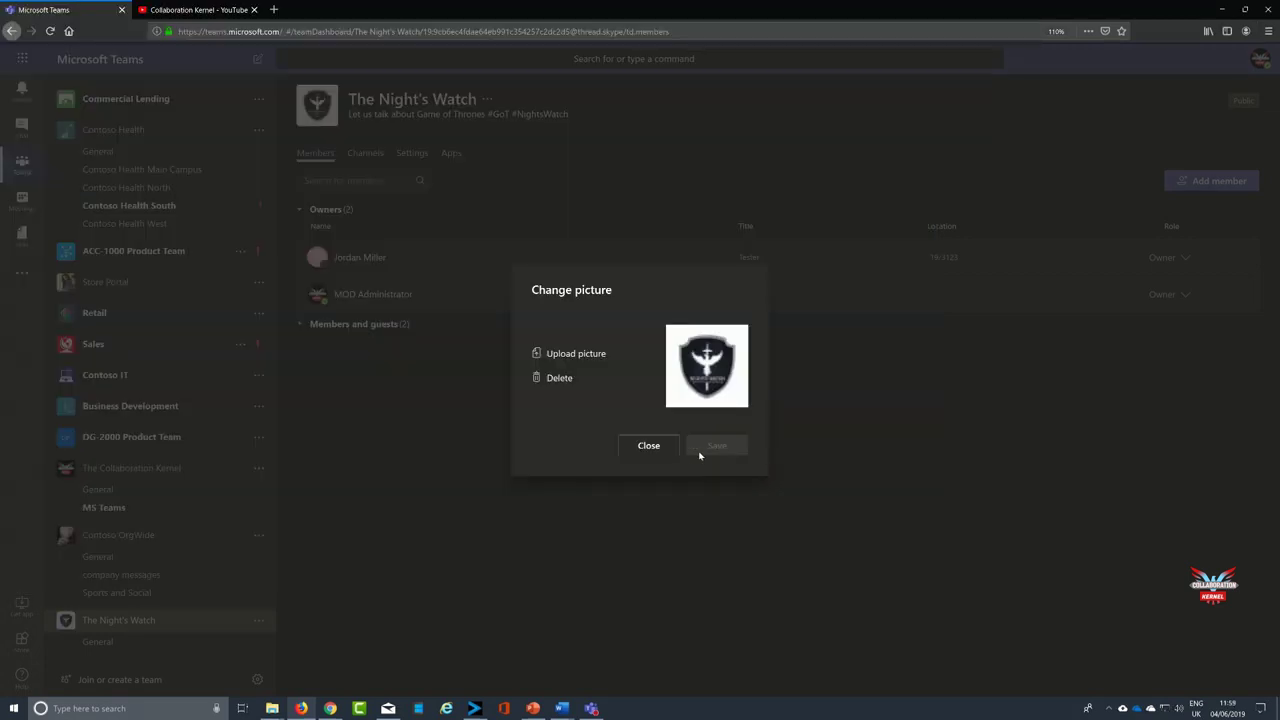
left_click(670, 448)
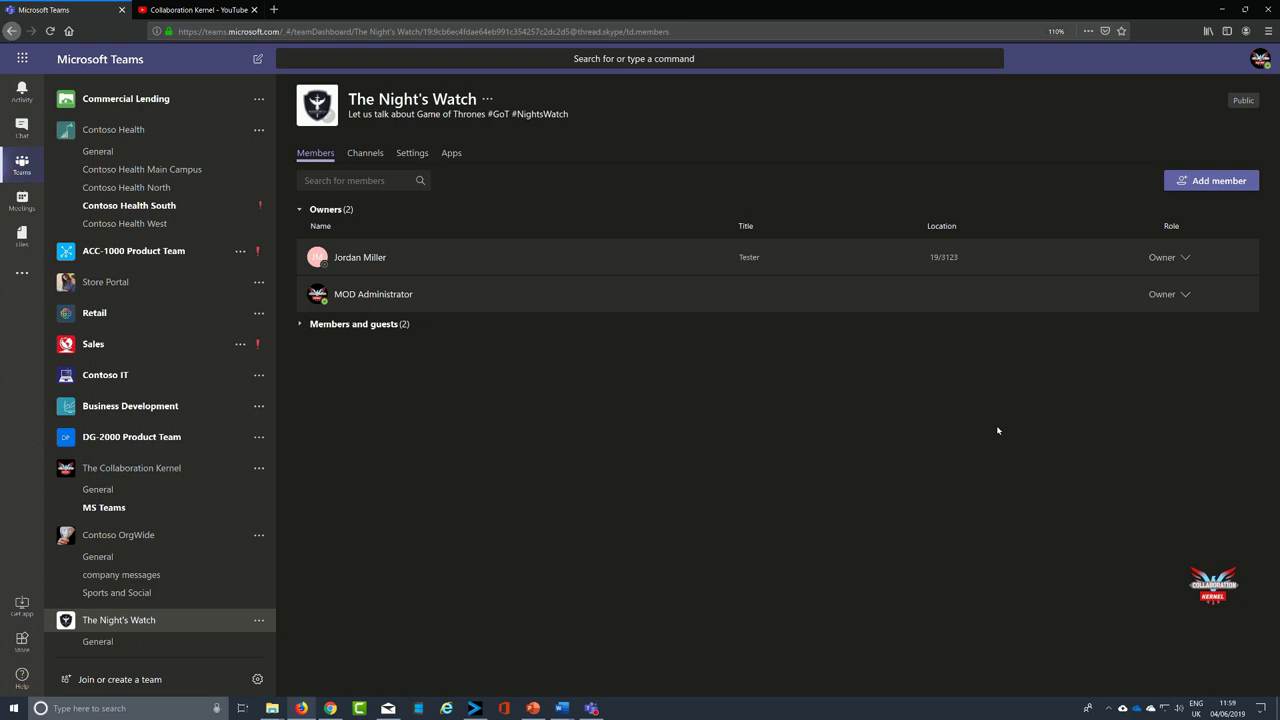
left_click(365, 153)
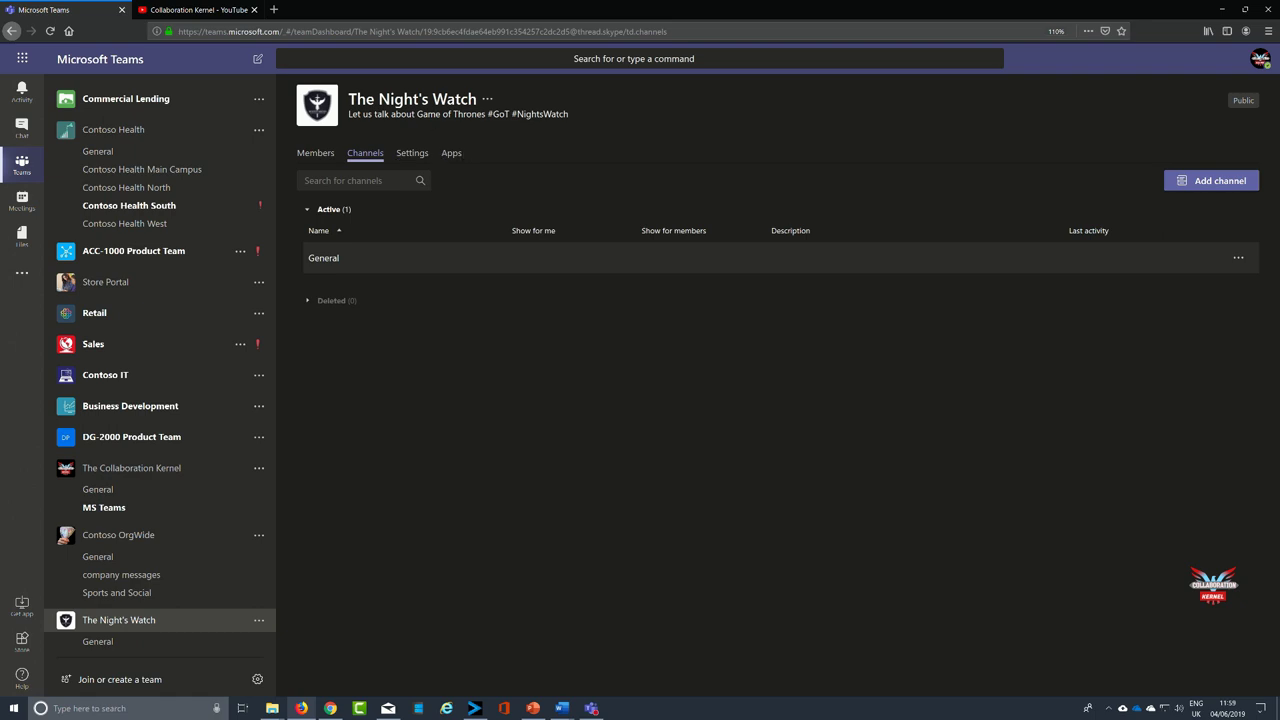
left_click(116, 626)
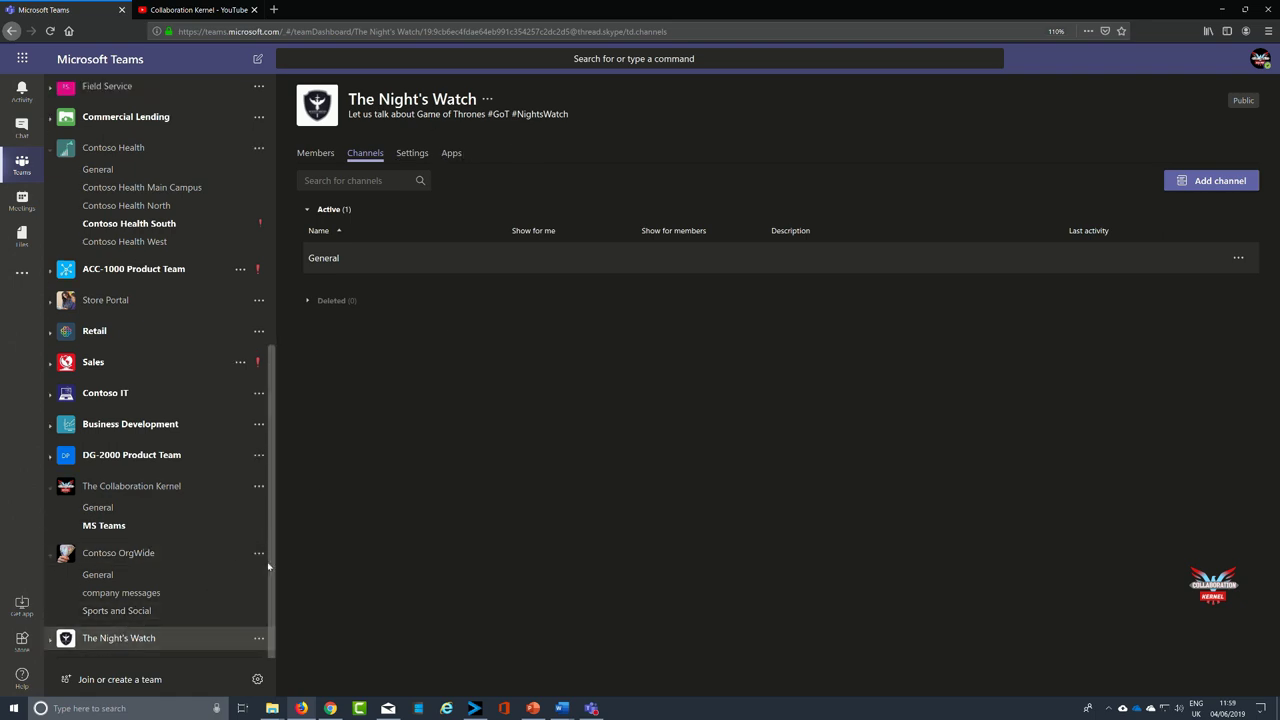
left_click(115, 644)
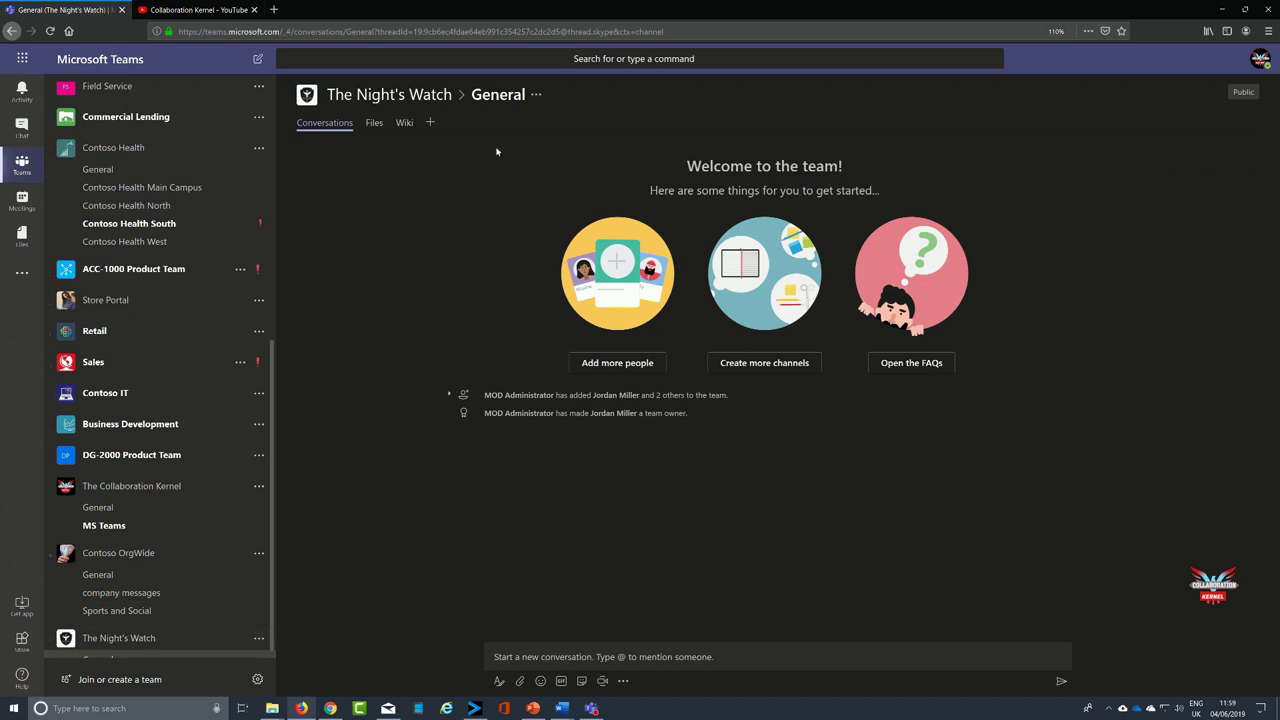
Browse the apps that can be added as tabs to the General channel.
left_click(431, 123)
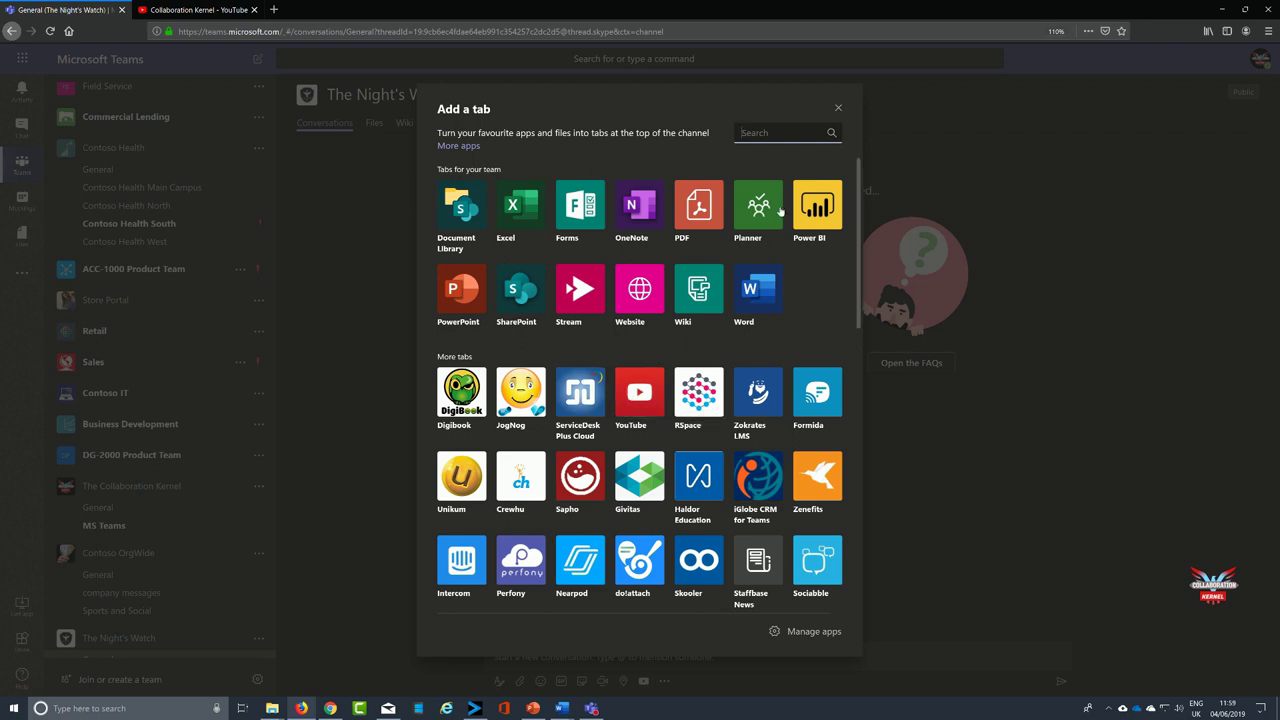
left_click(837, 108)
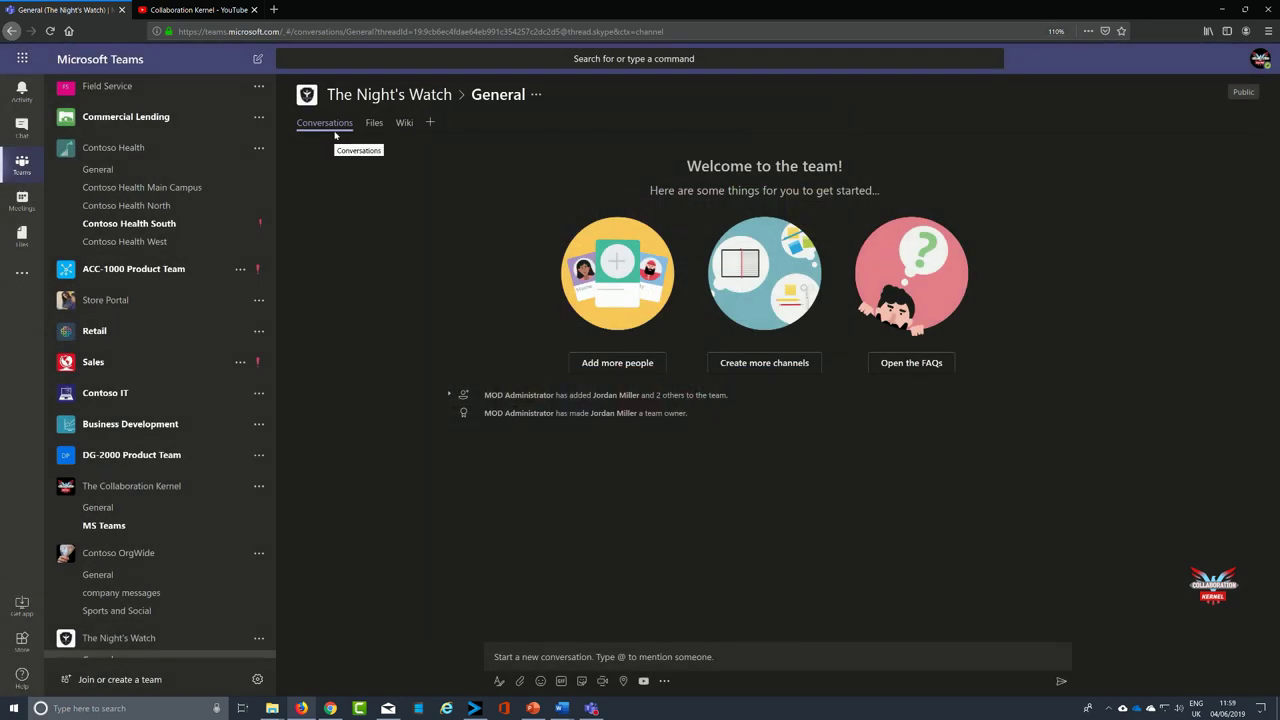
left_click(429, 123)
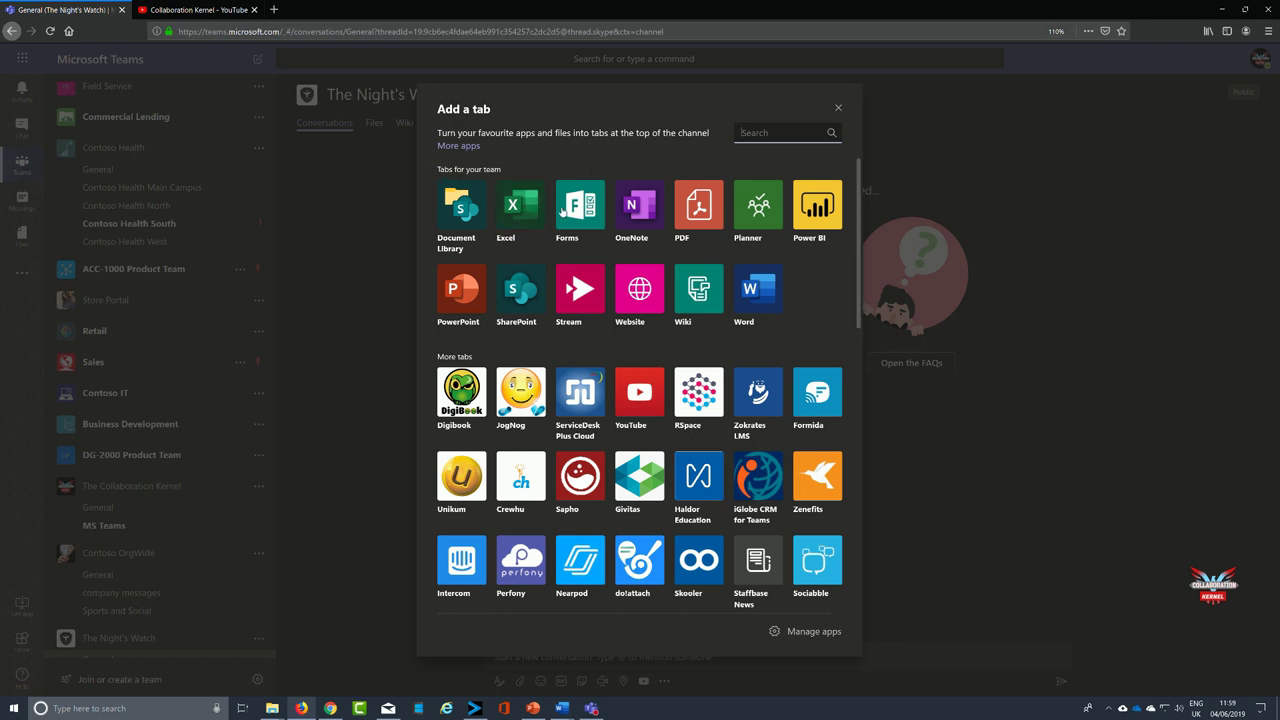
scroll(768, 271, "down", 3)
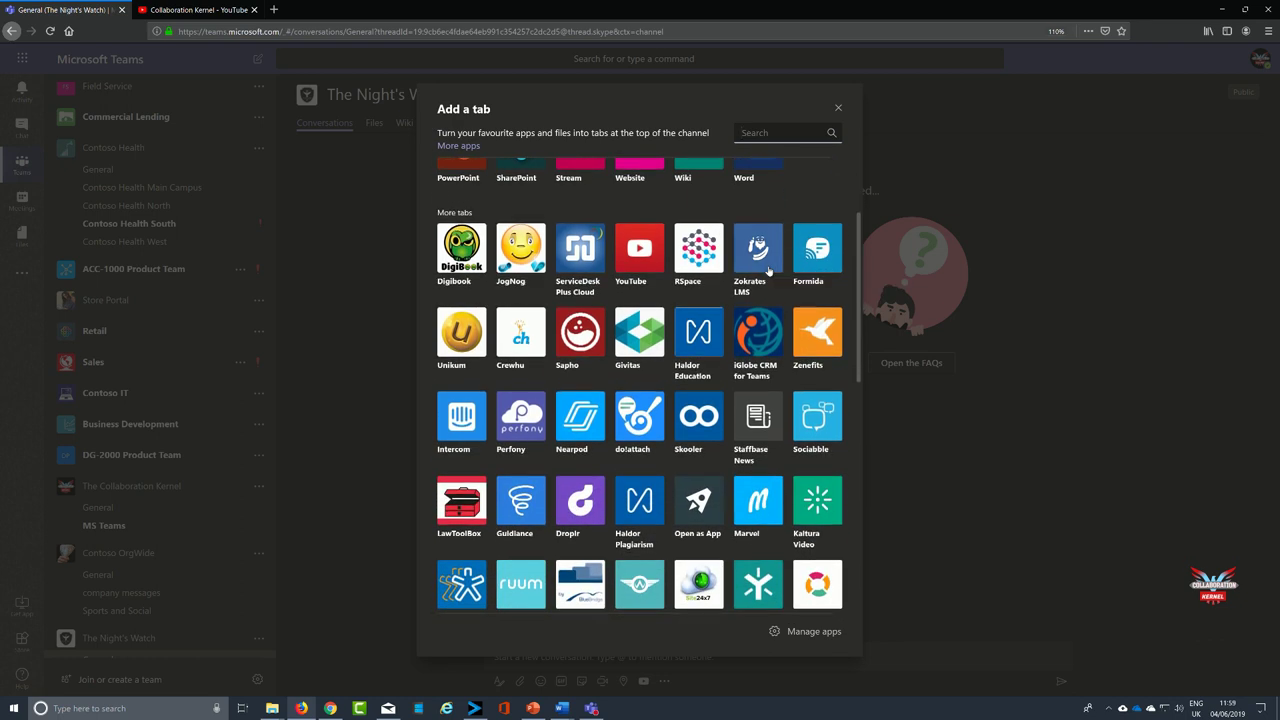
key("Escape")
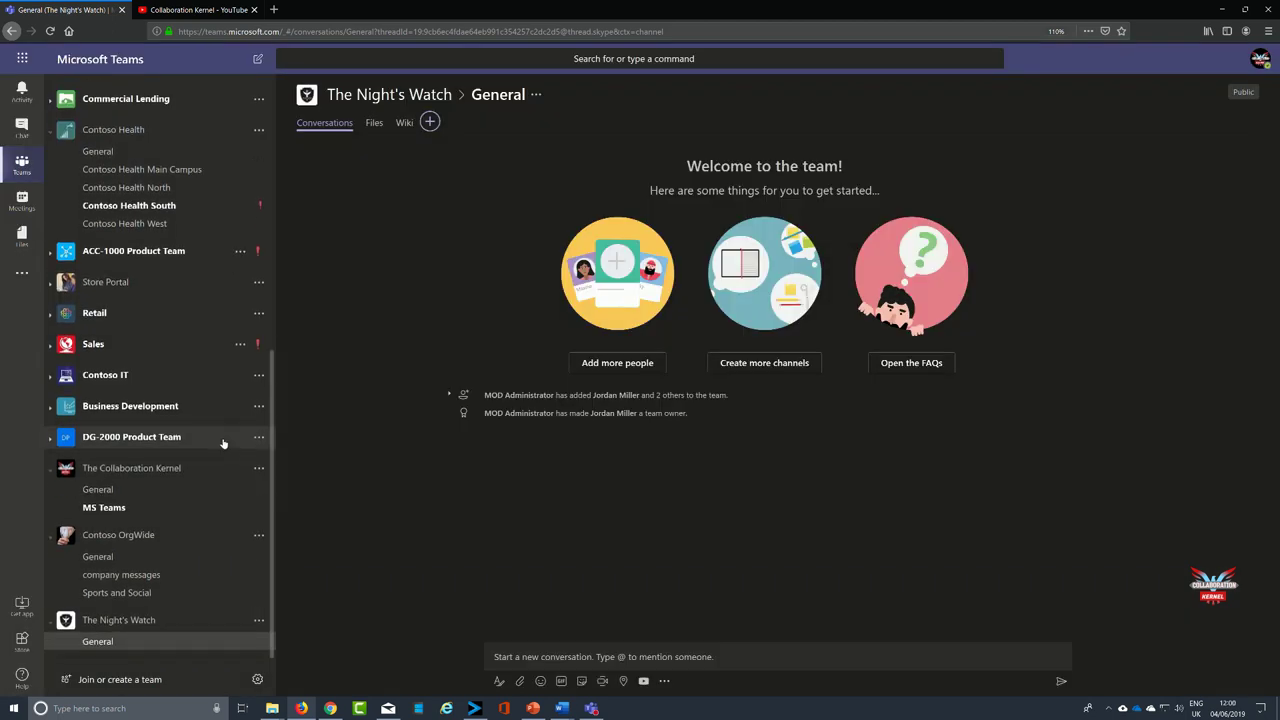
left_click(258, 622)
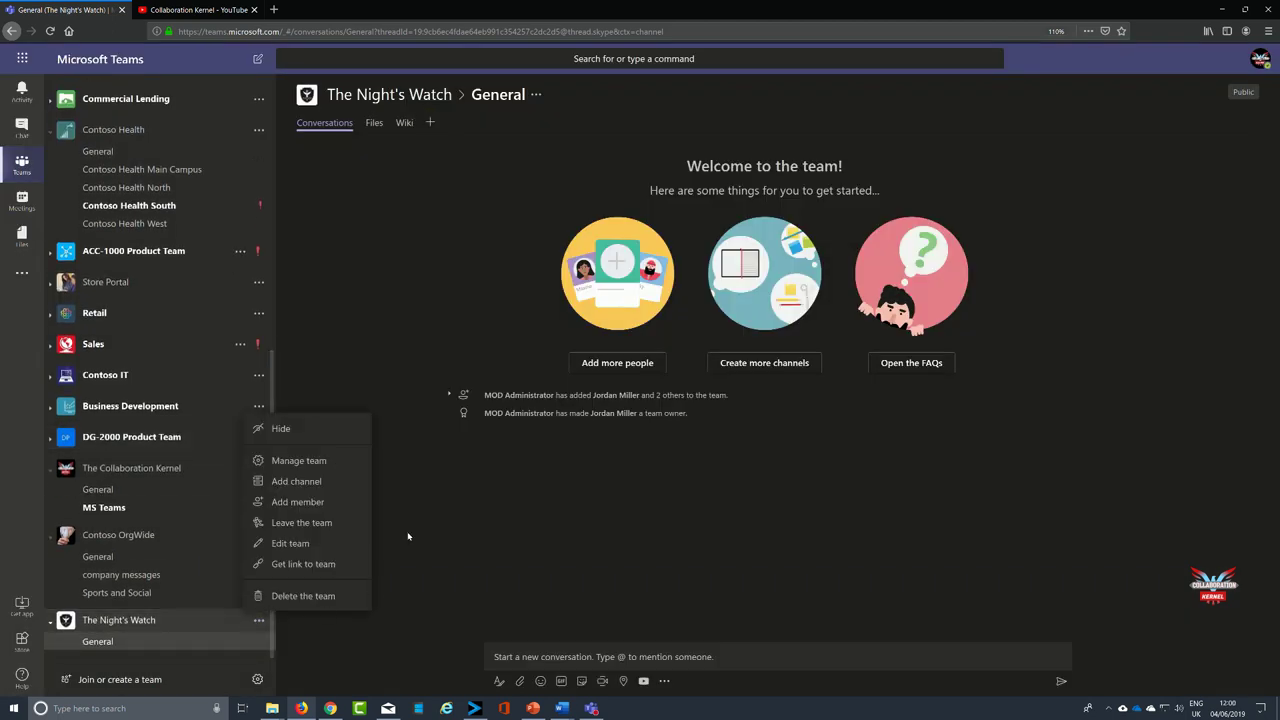
left_click(296, 481)
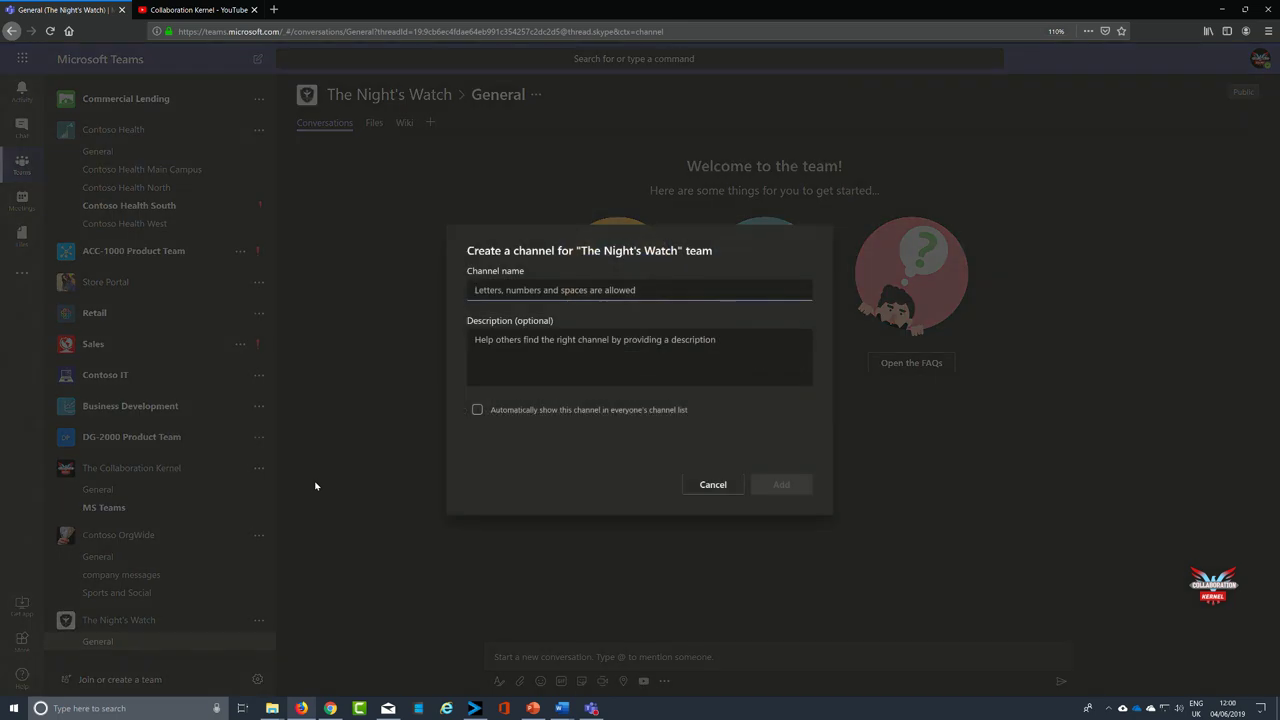
type("GoT")
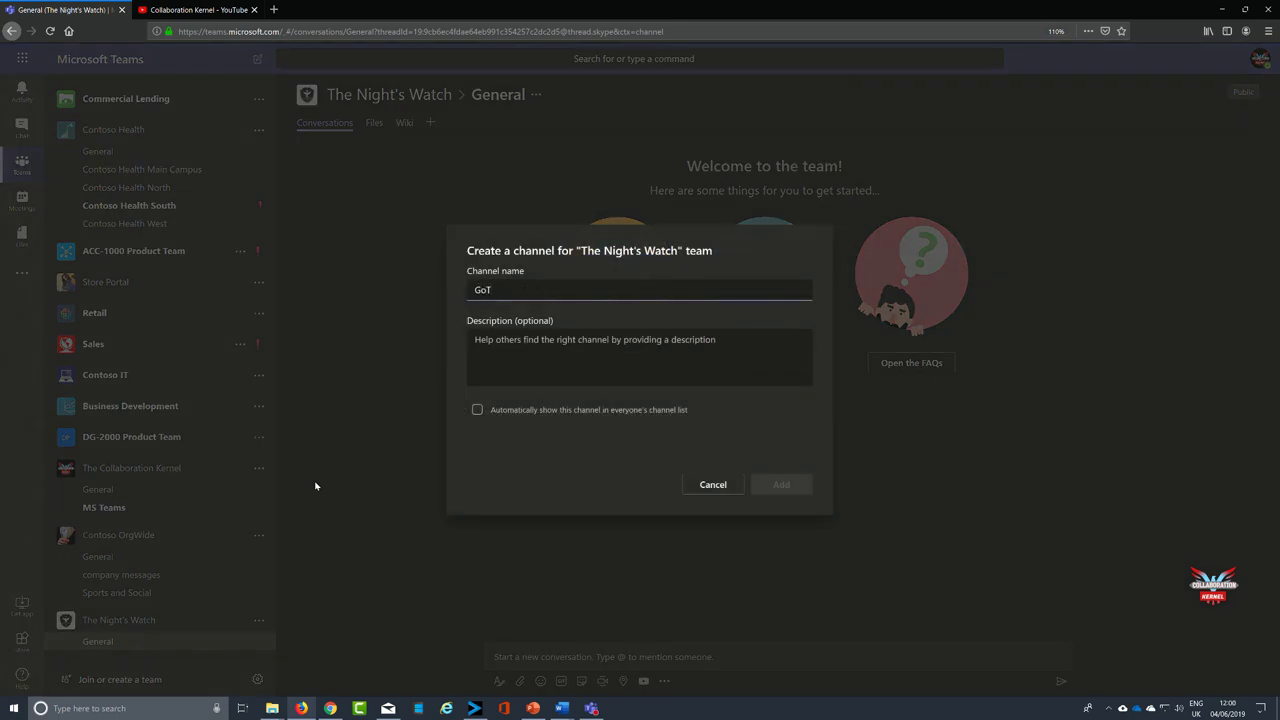
type(" News")
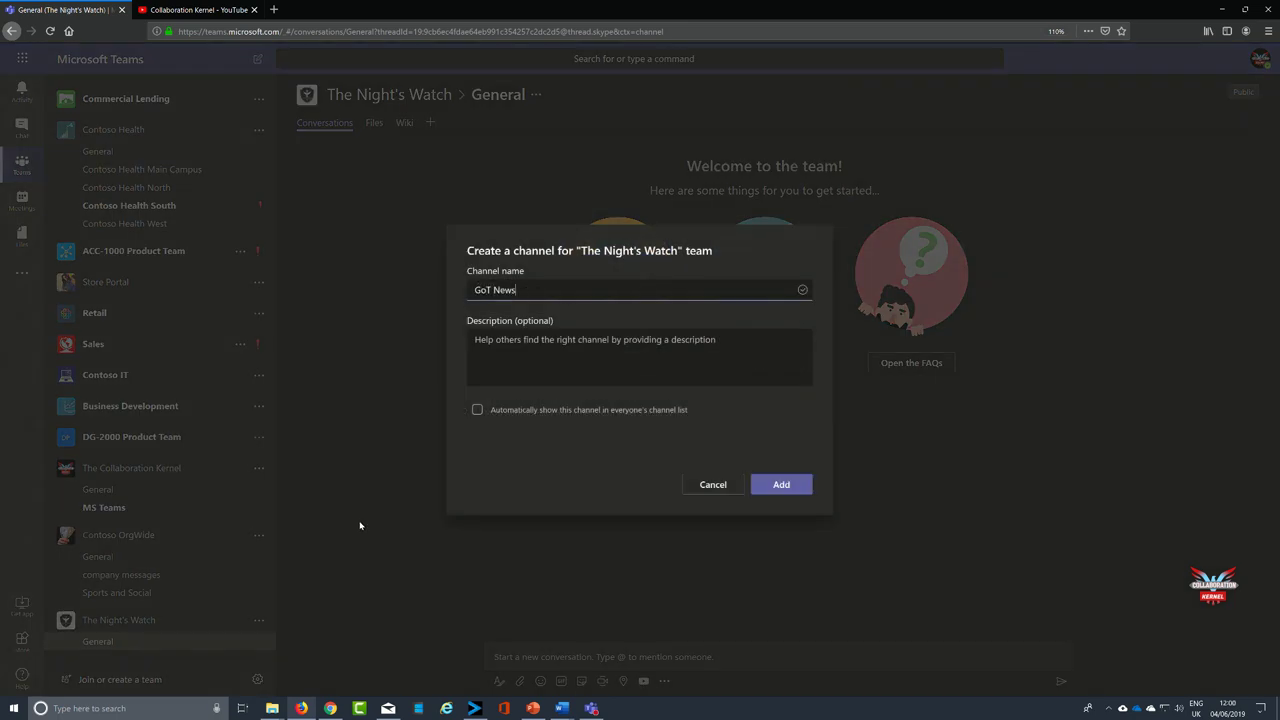
key("Tab")
type("News")
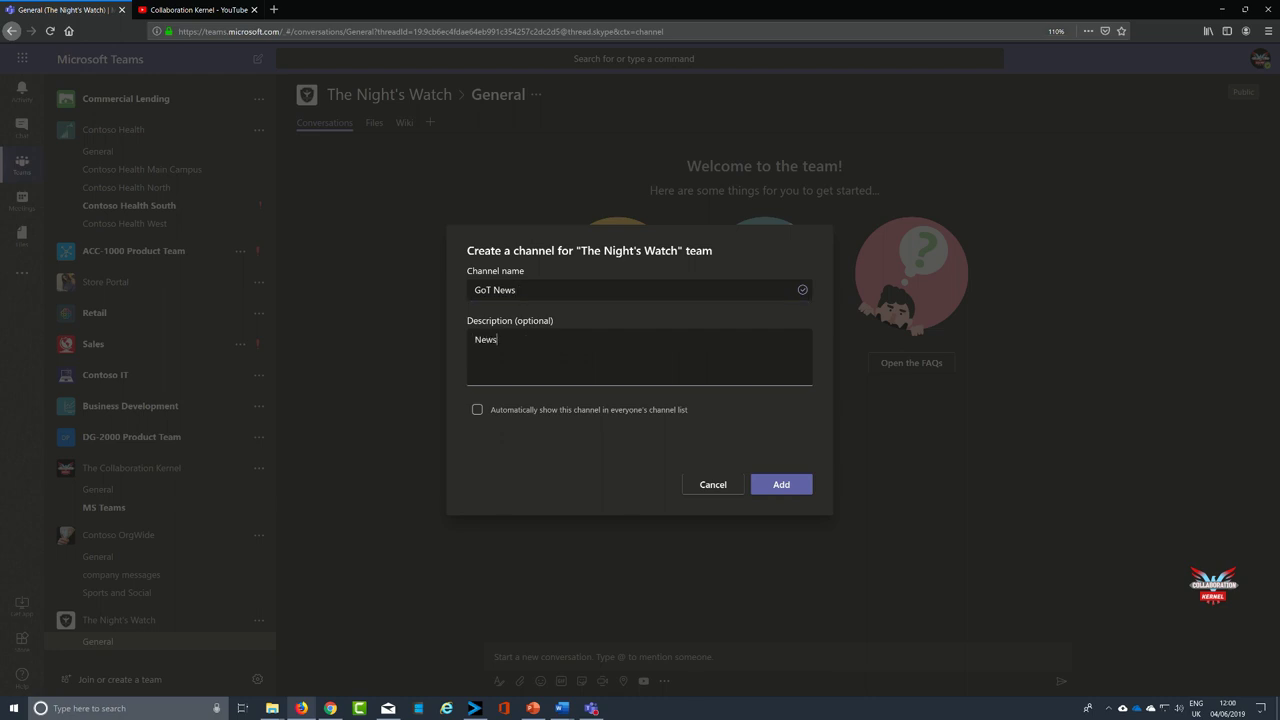
type(" from GoT")
left_click(478, 411)
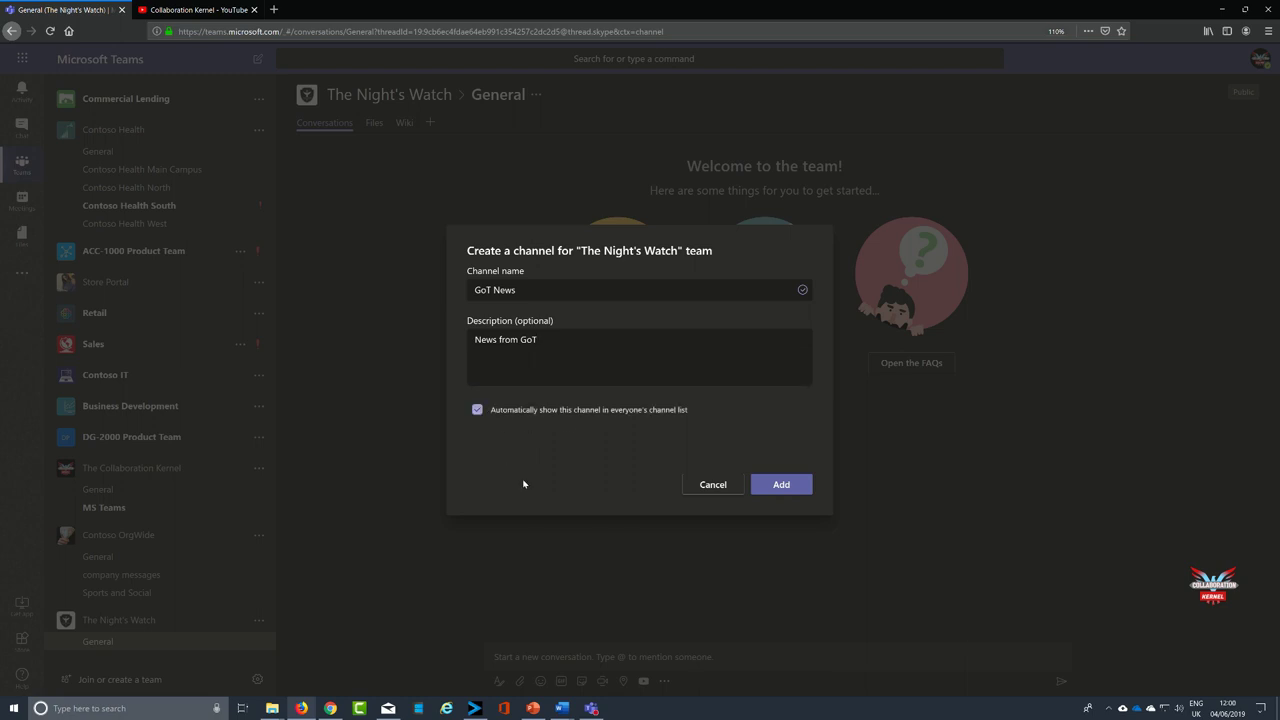
left_click(784, 484)
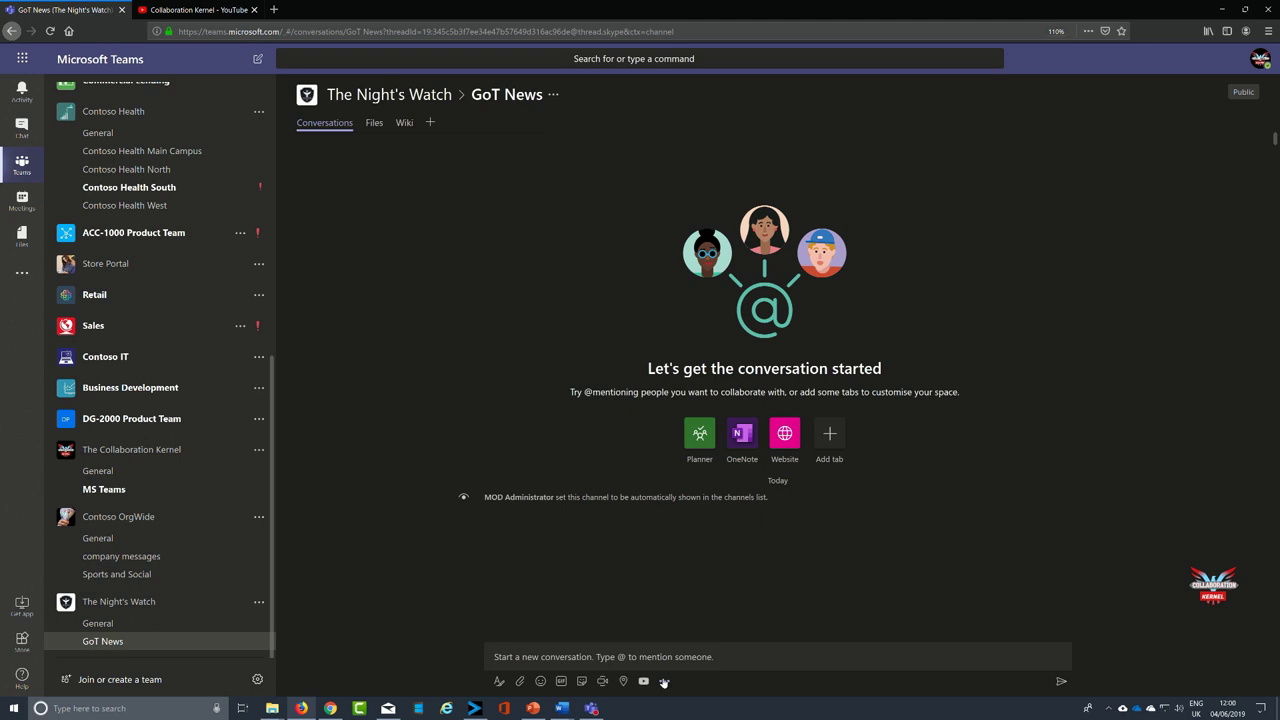
left_click(553, 96)
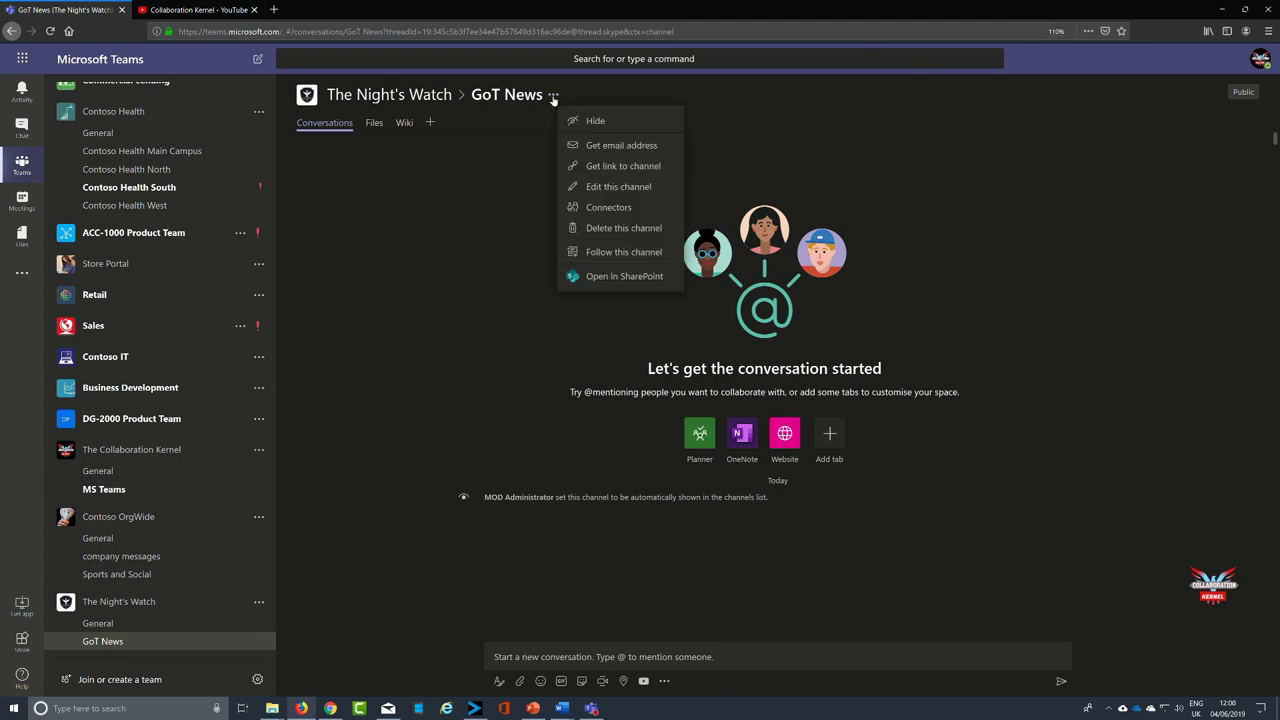
left_click(621, 208)
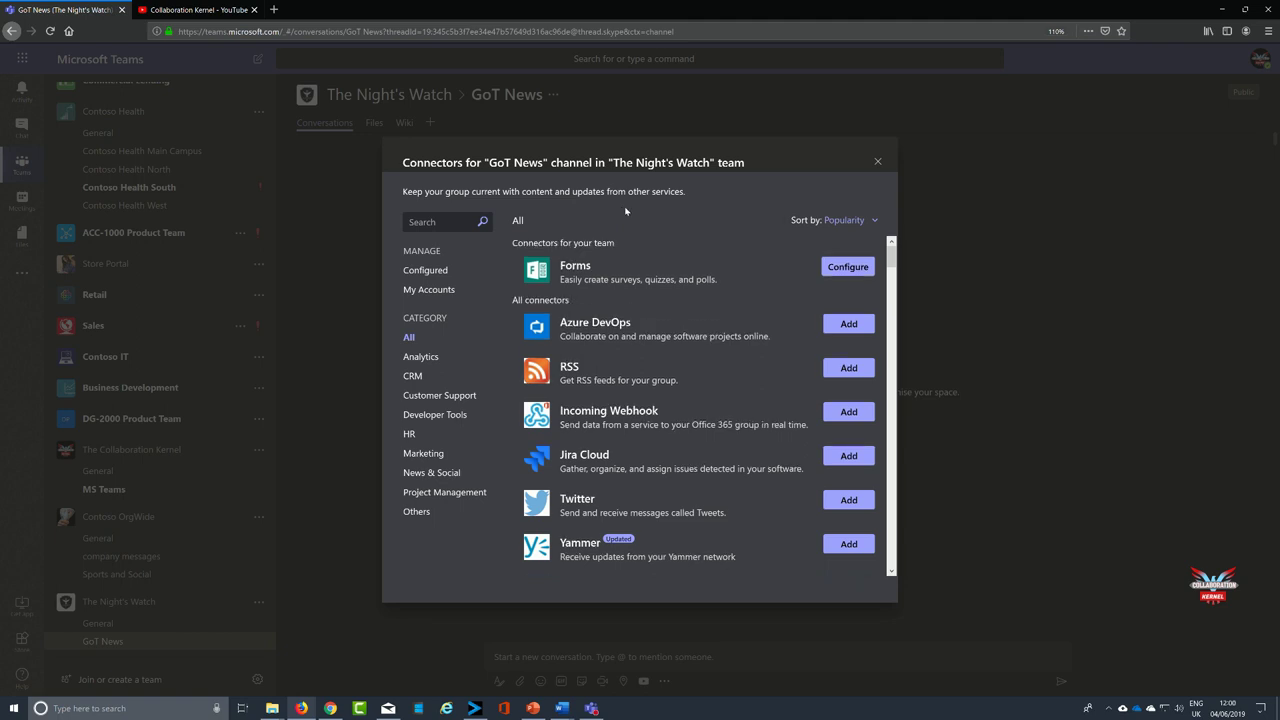
left_click(857, 371)
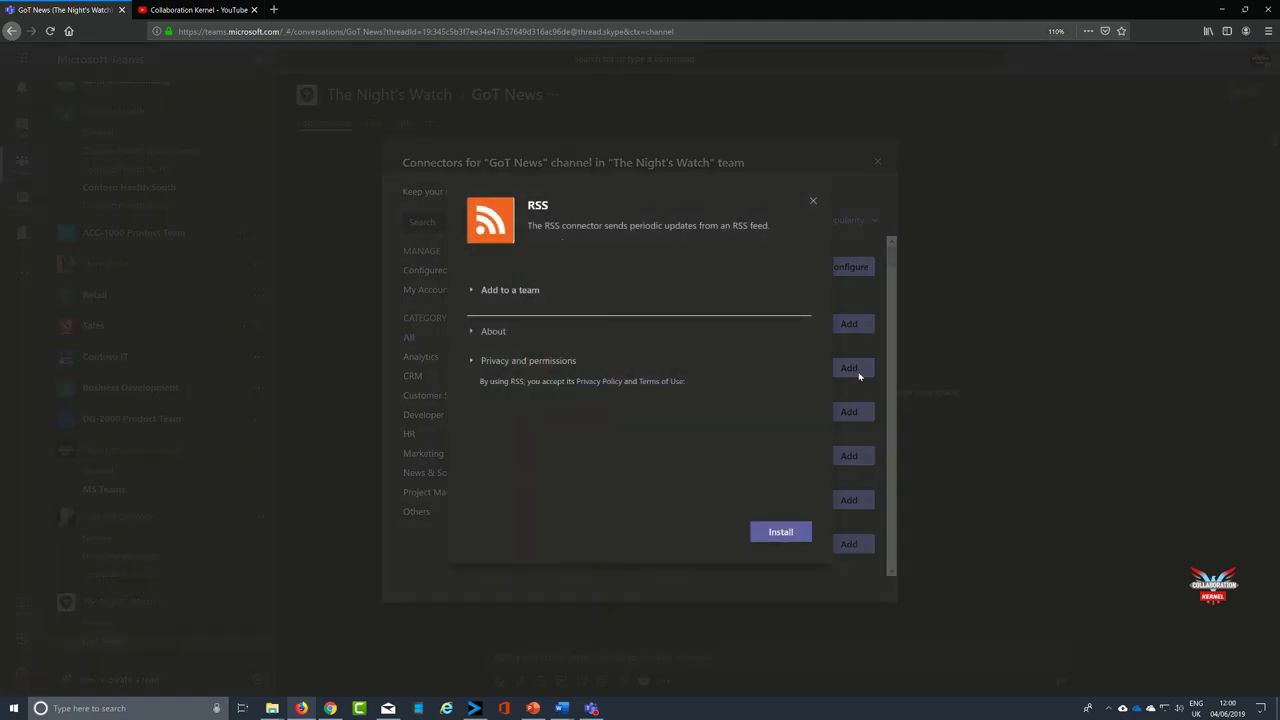
left_click(471, 294)
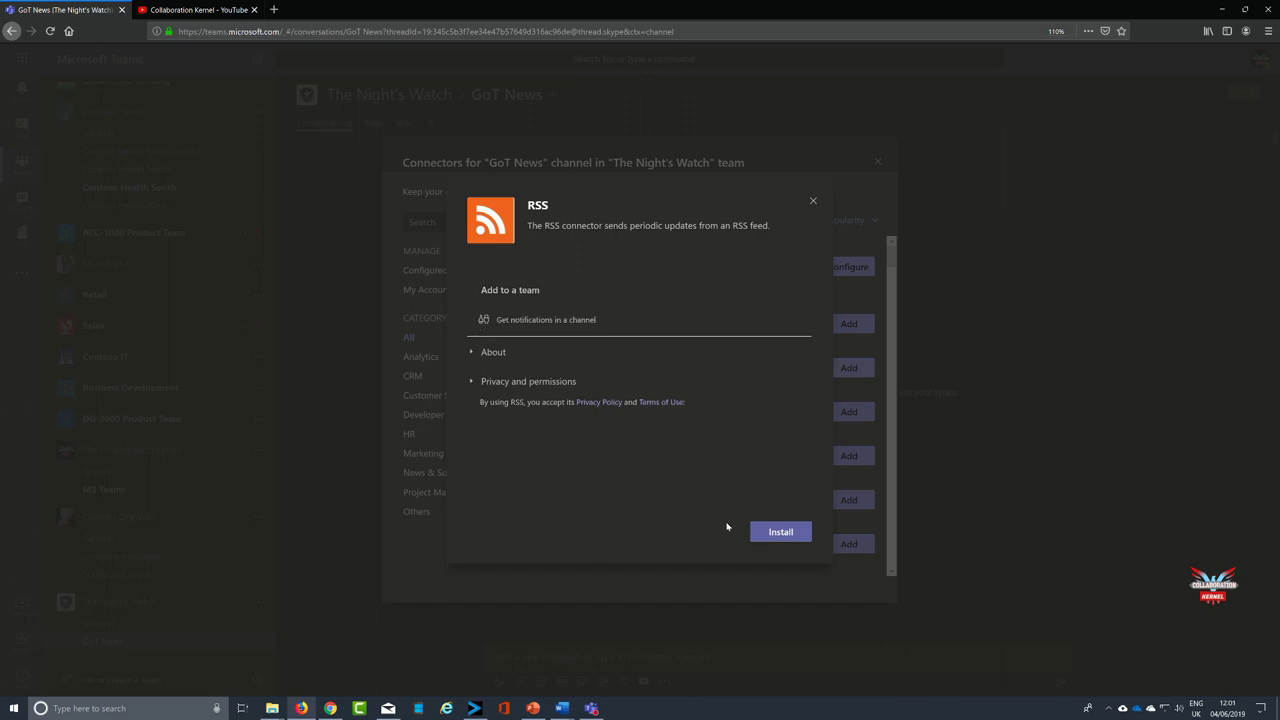
left_click(767, 533)
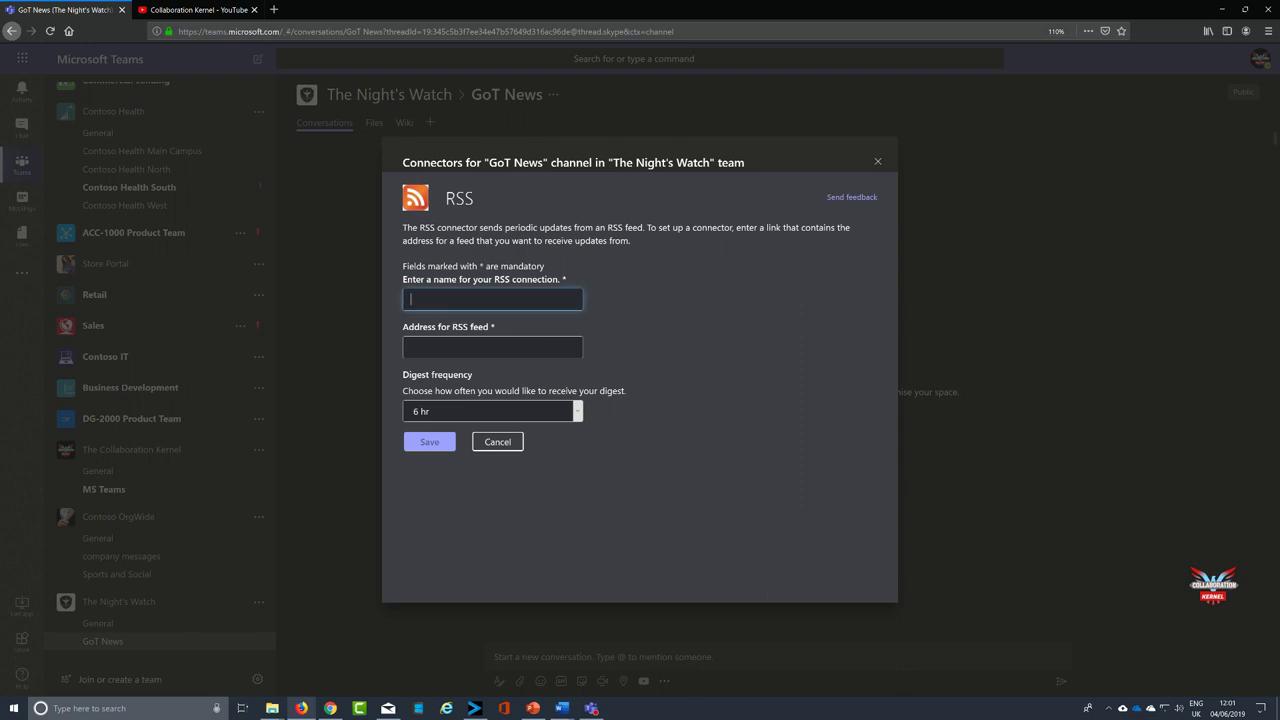
Save an RSS connection named GoT News Feed with the feed address winteriscoming.net/feed and a digest frequency of 6 hr.
type("GoT News Feed")
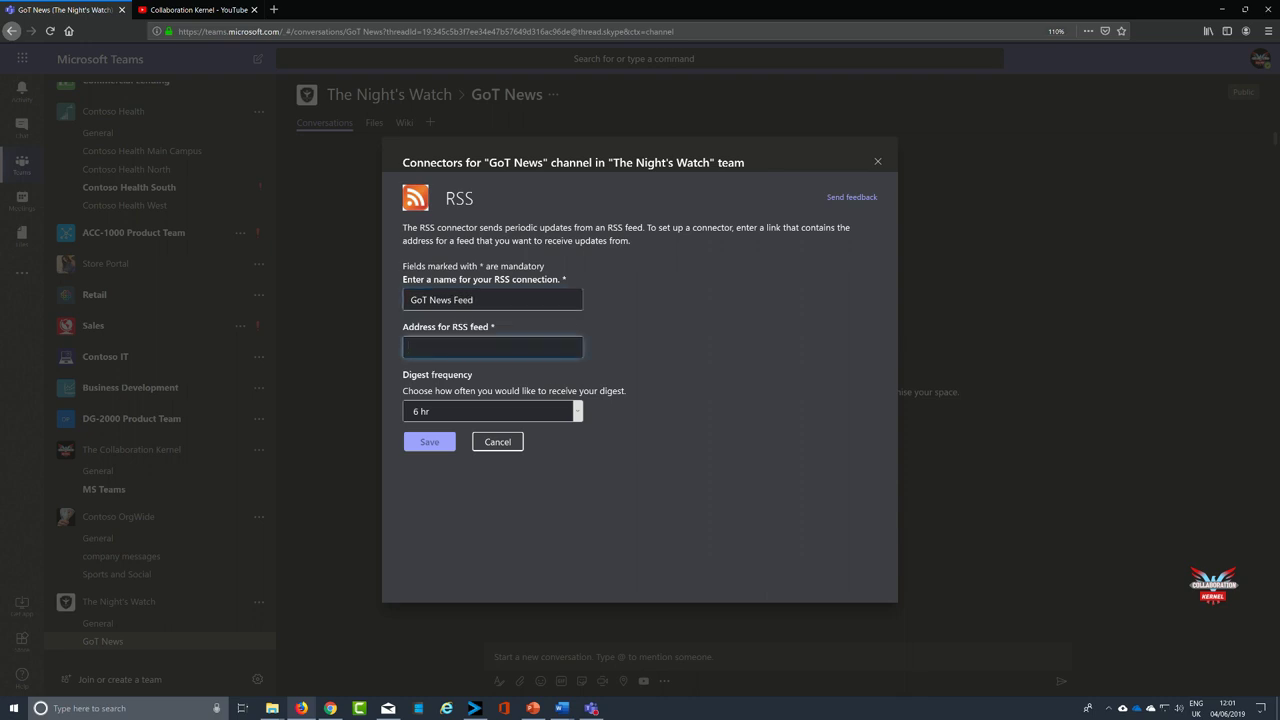
type("winteriscoming.net/feed")
left_click(577, 414)
left_click(577, 414)
left_click(577, 414)
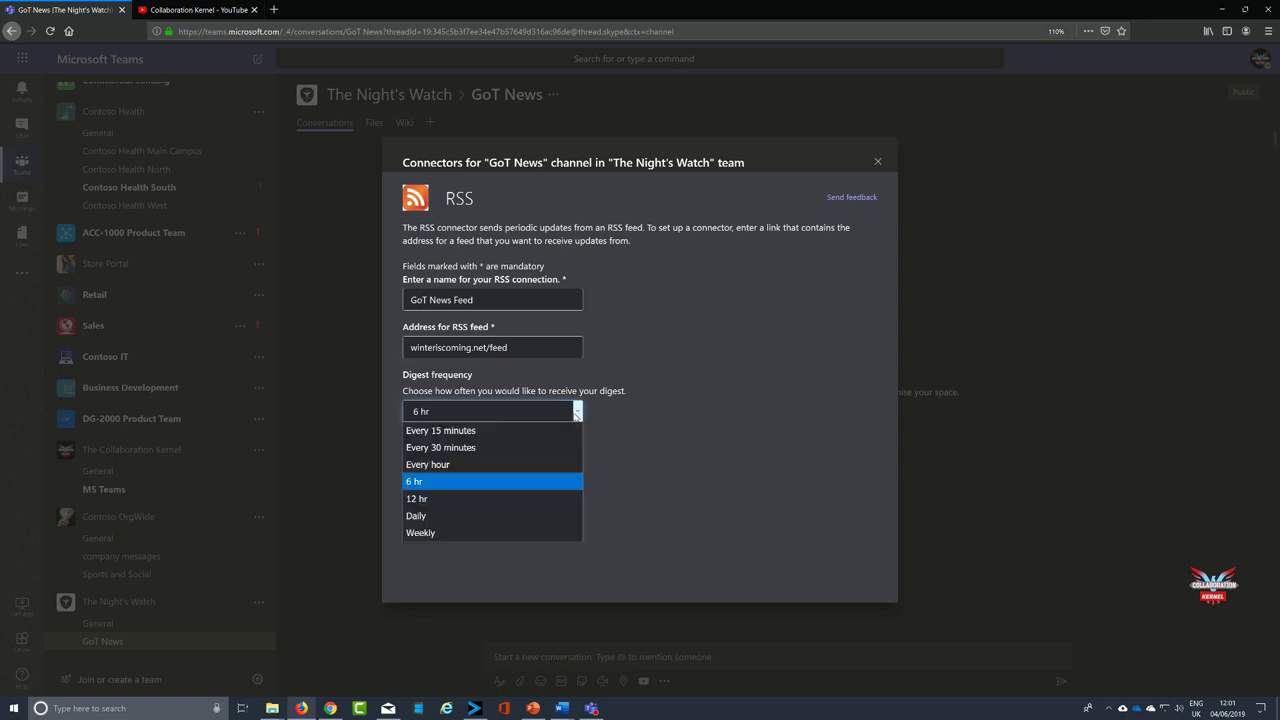
left_click(517, 481)
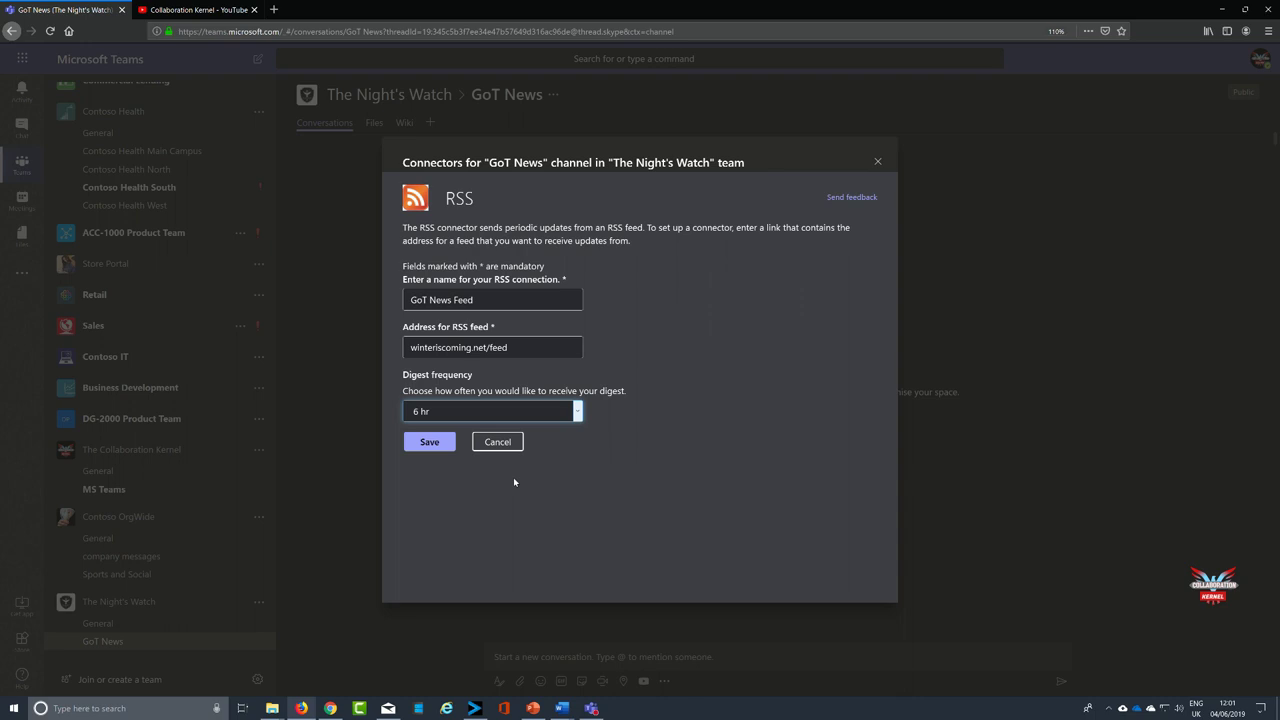
left_click(424, 446)
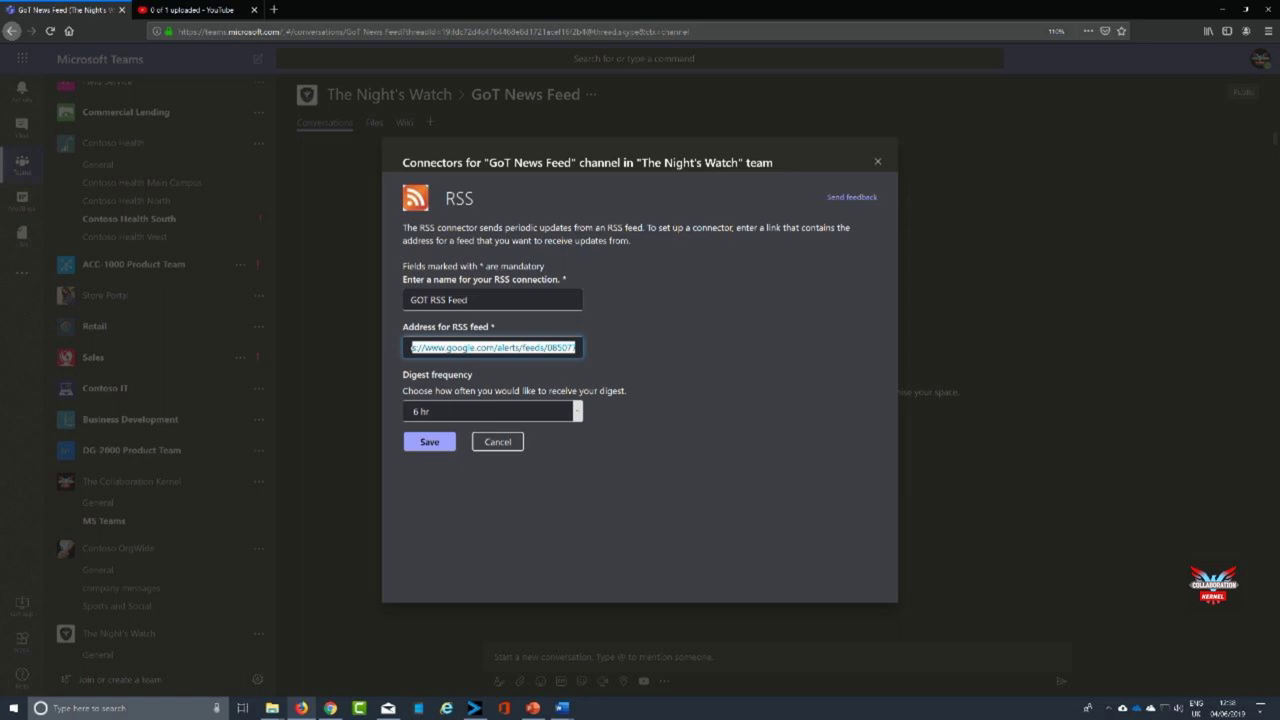
Save the GOT RSS Feed connection with its Google Alerts feed address for the GoT News Feed channel and close the connectors.
left_click_drag(575, 347, 411, 347)
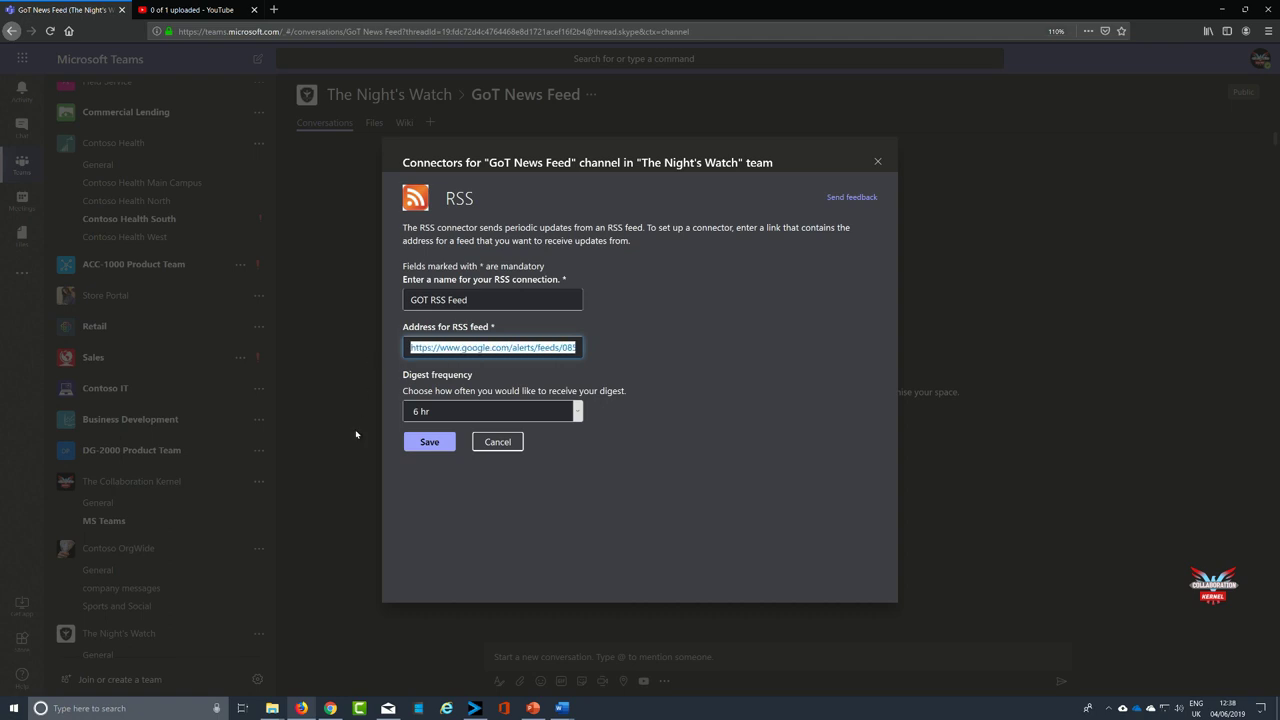
left_click(420, 443)
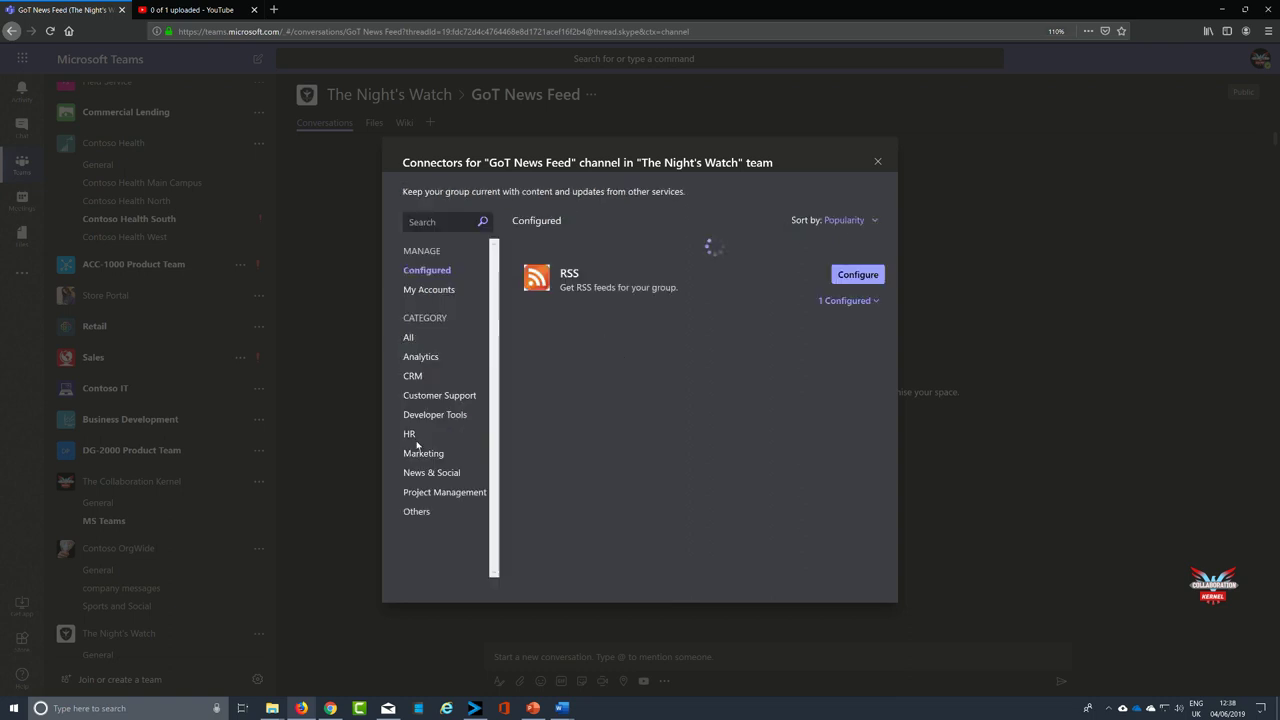
left_click(877, 162)
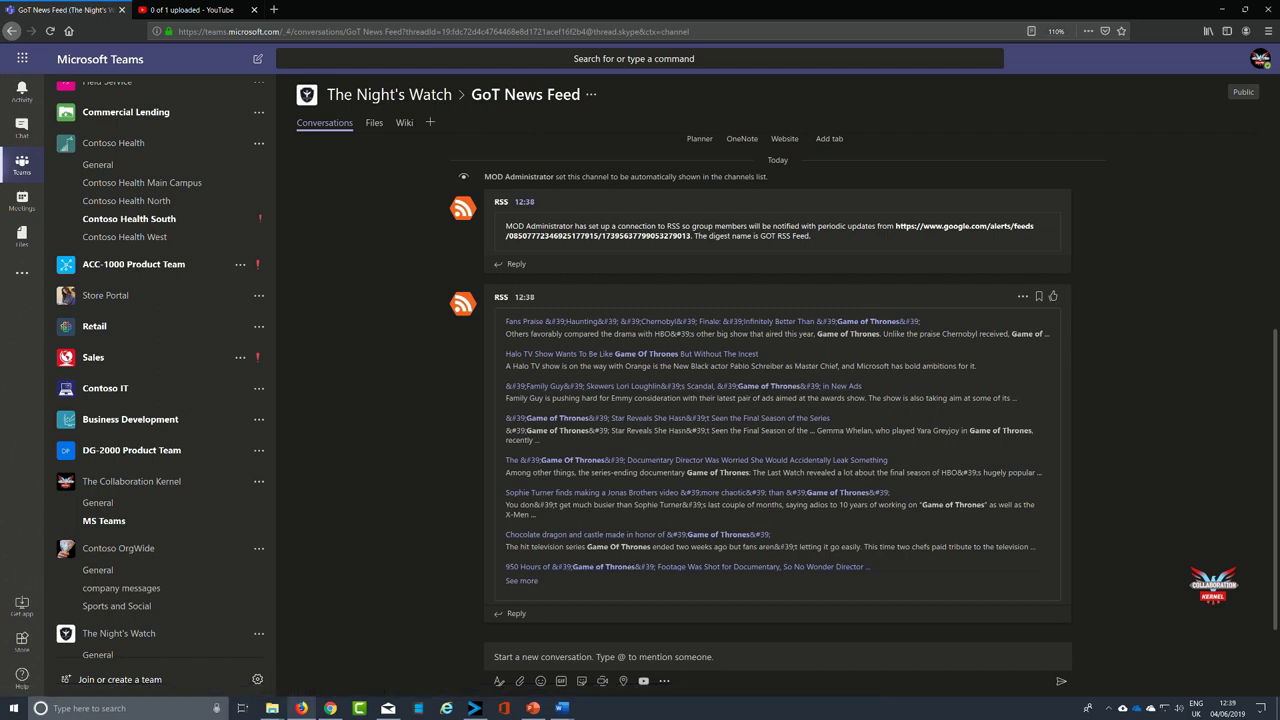
View the chocolate dragon and Sophie Turner articles linked in the RSS digest post and close each one.
left_click(709, 536)
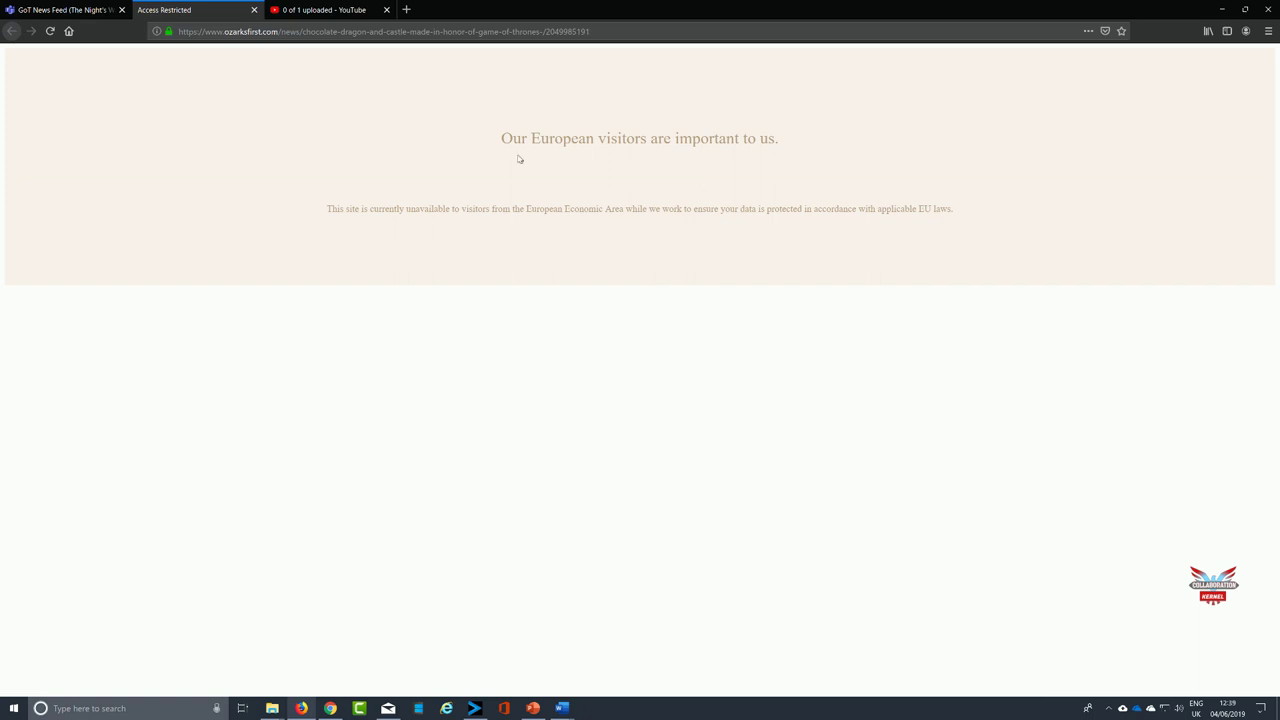
left_click(254, 9)
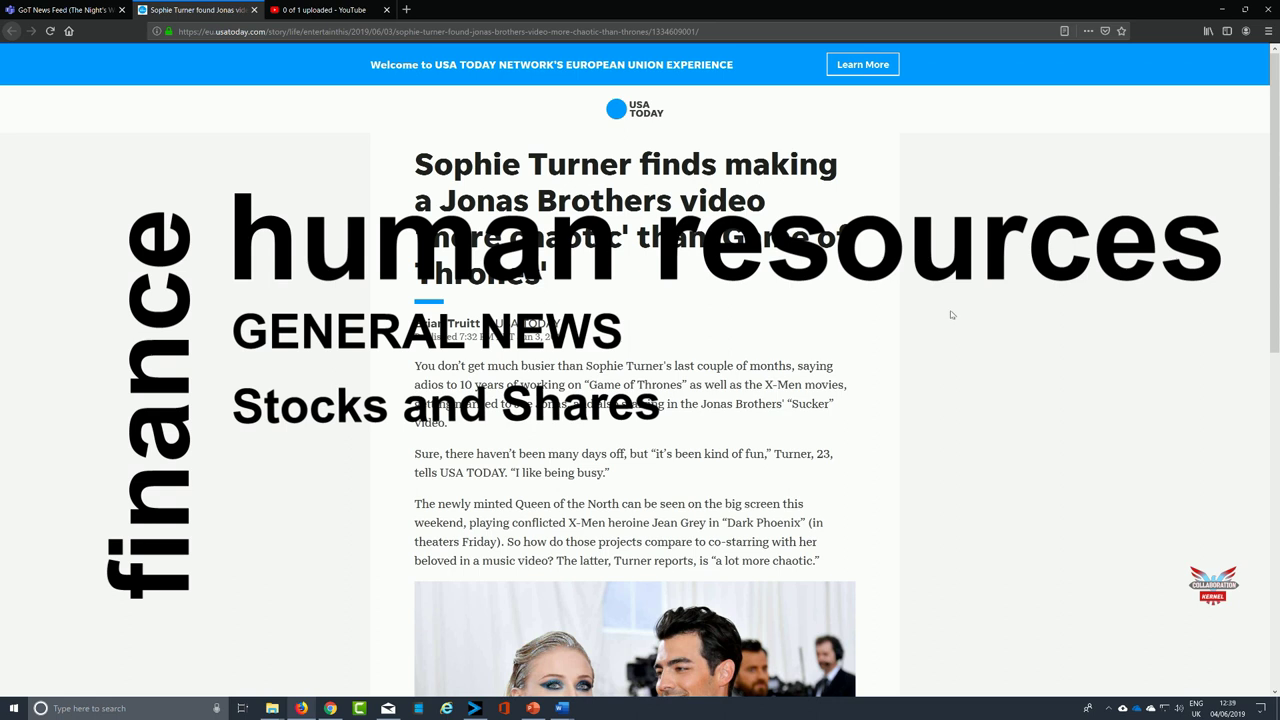
scroll(952, 317, "down", 3)
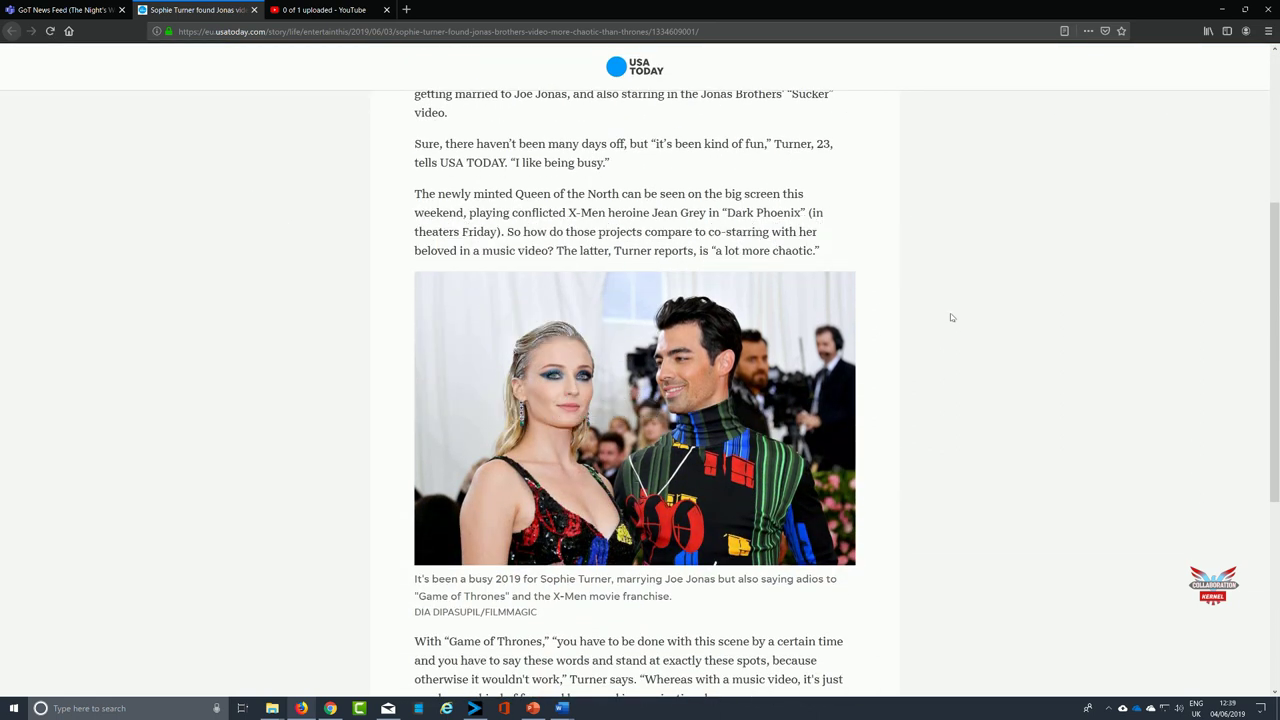
scroll(951, 317, "down", 3)
scroll(950, 313, "up", 6)
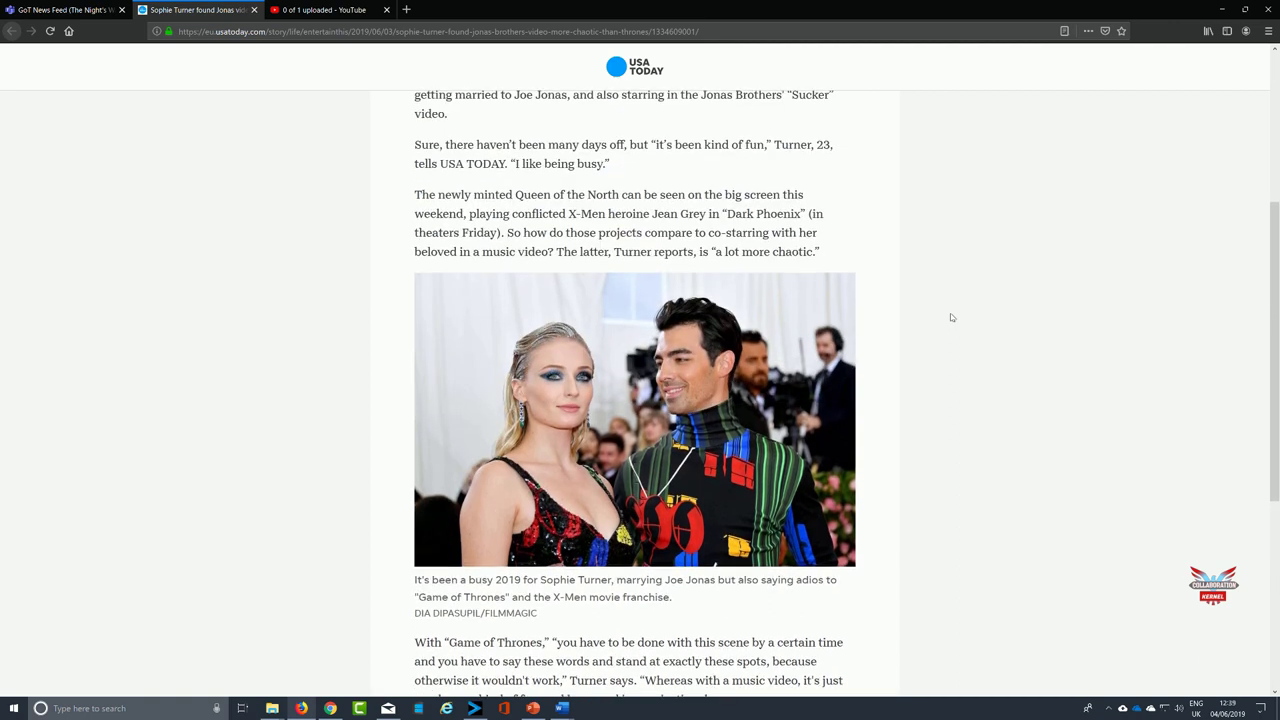
left_click(253, 10)
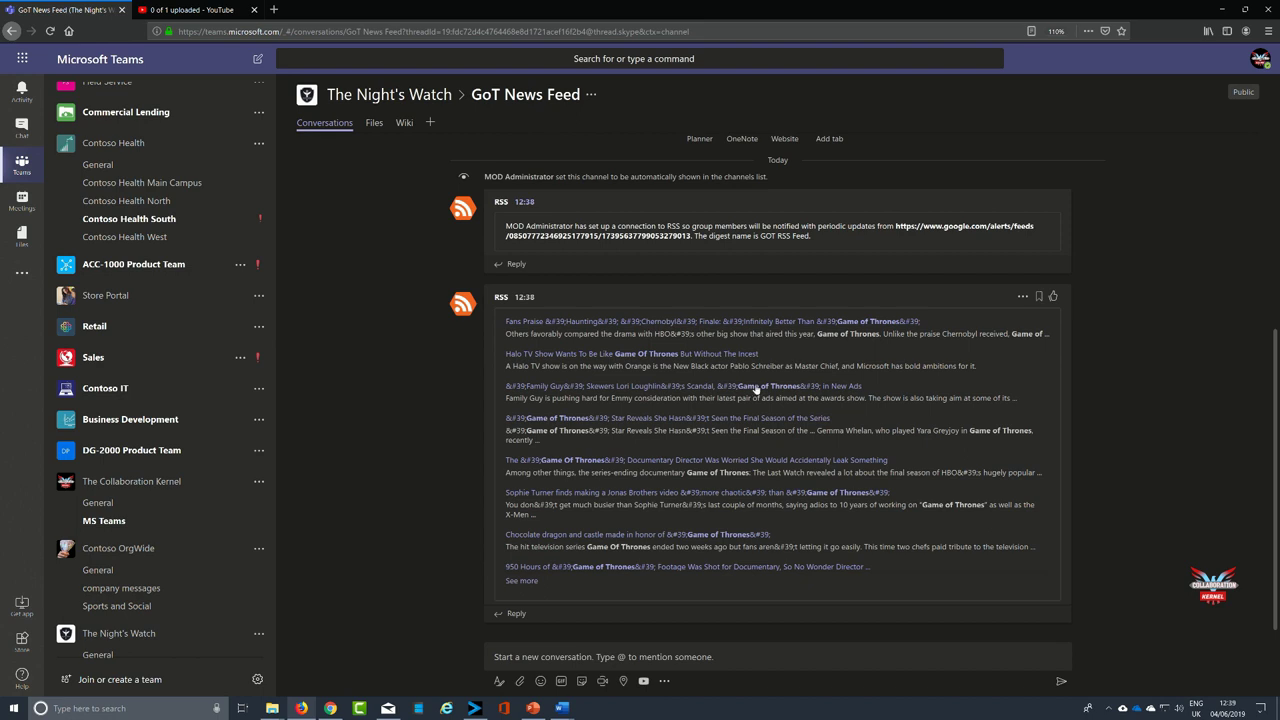
Read the article about the Game of Thrones star who hasn't seen the final season, accepting the site's terms and playing its embedded video.
left_click(689, 420)
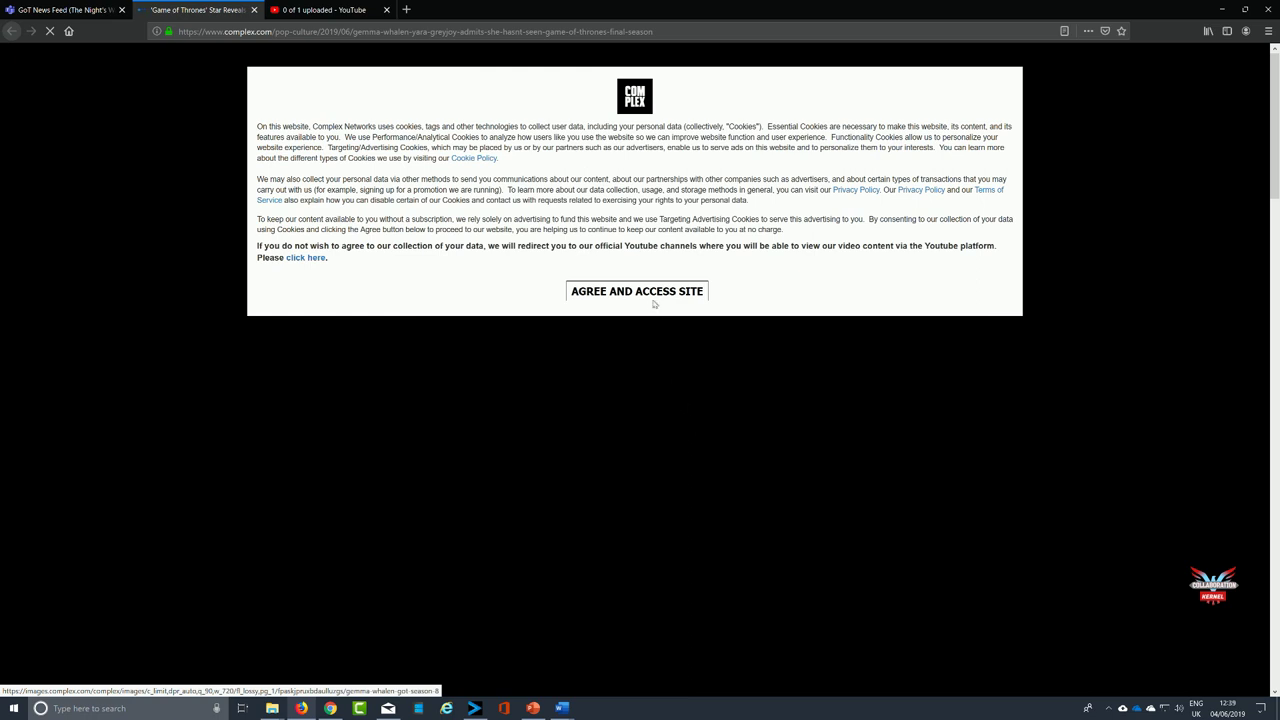
left_click(652, 295)
scroll(803, 383, "down", 2)
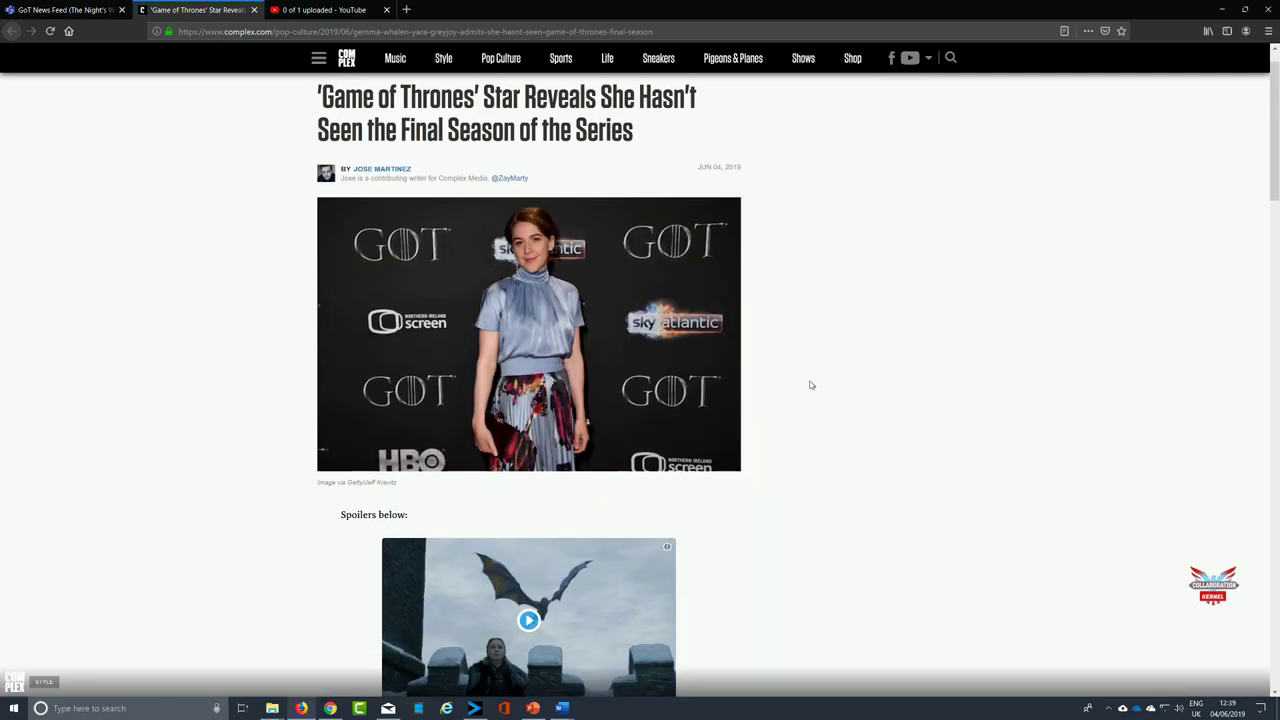
left_click(530, 478)
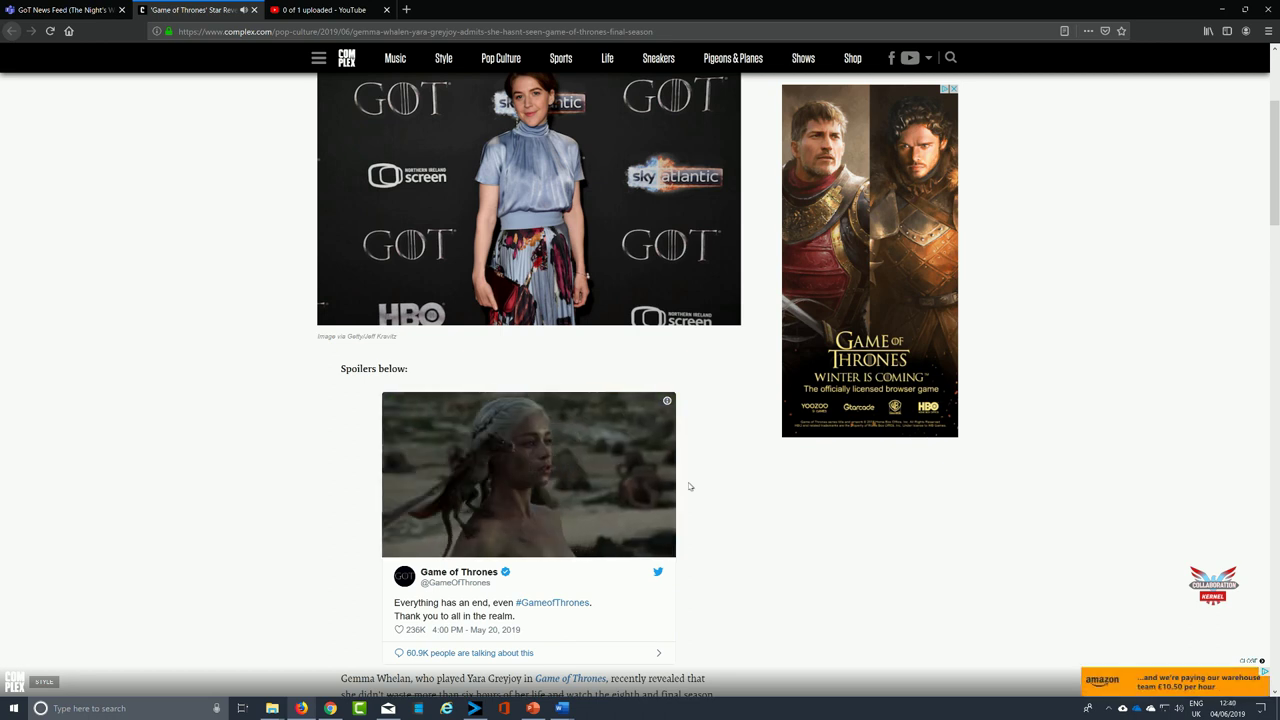
scroll(689, 486, "down", 3)
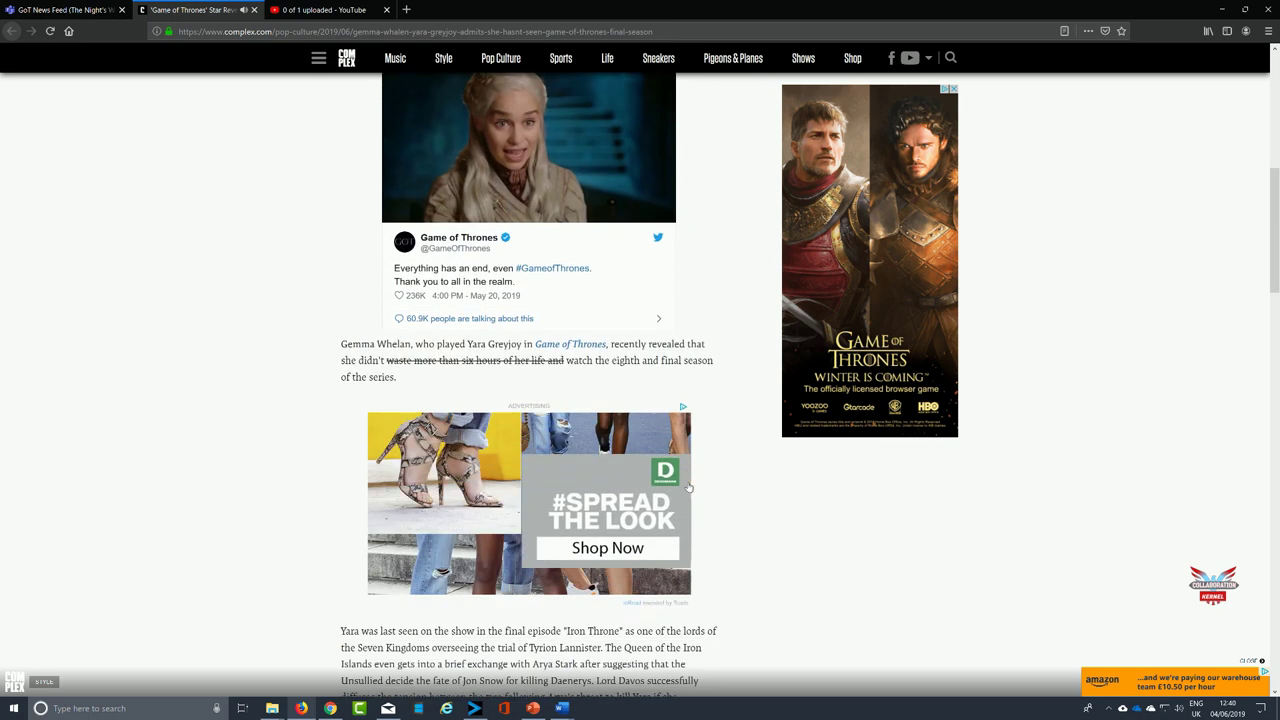
scroll(689, 486, "up", 3)
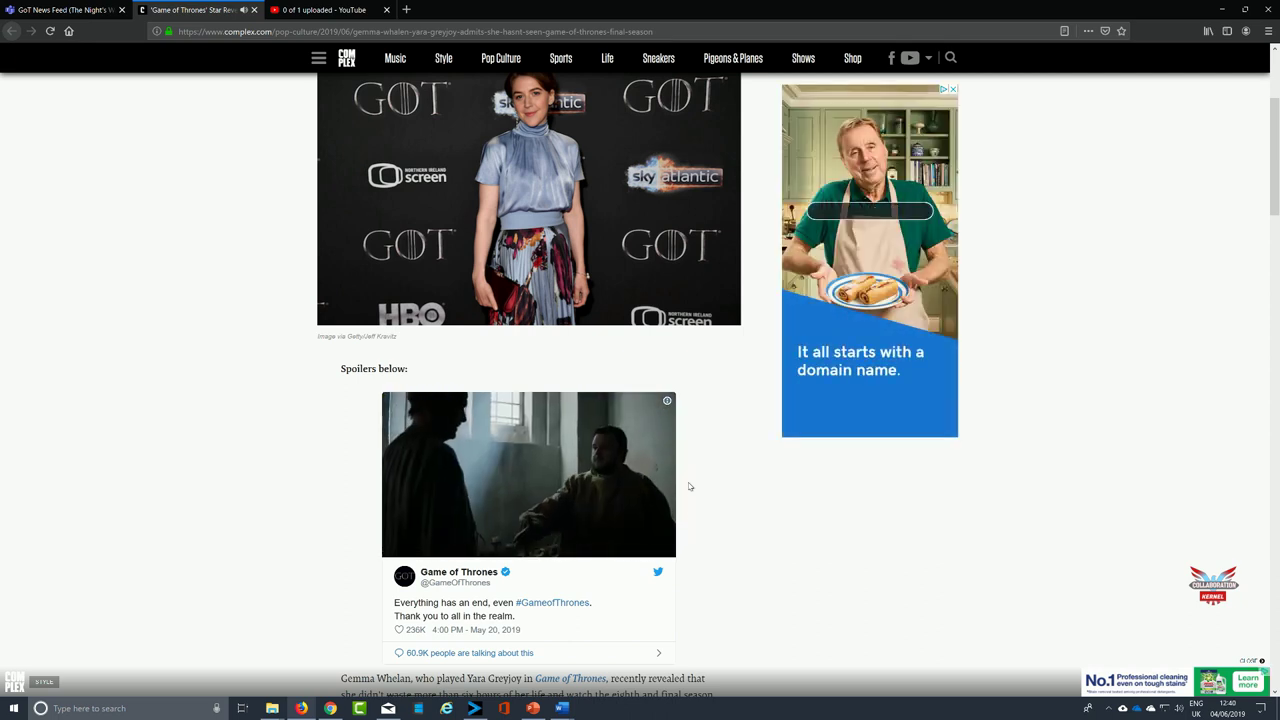
left_click(254, 10)
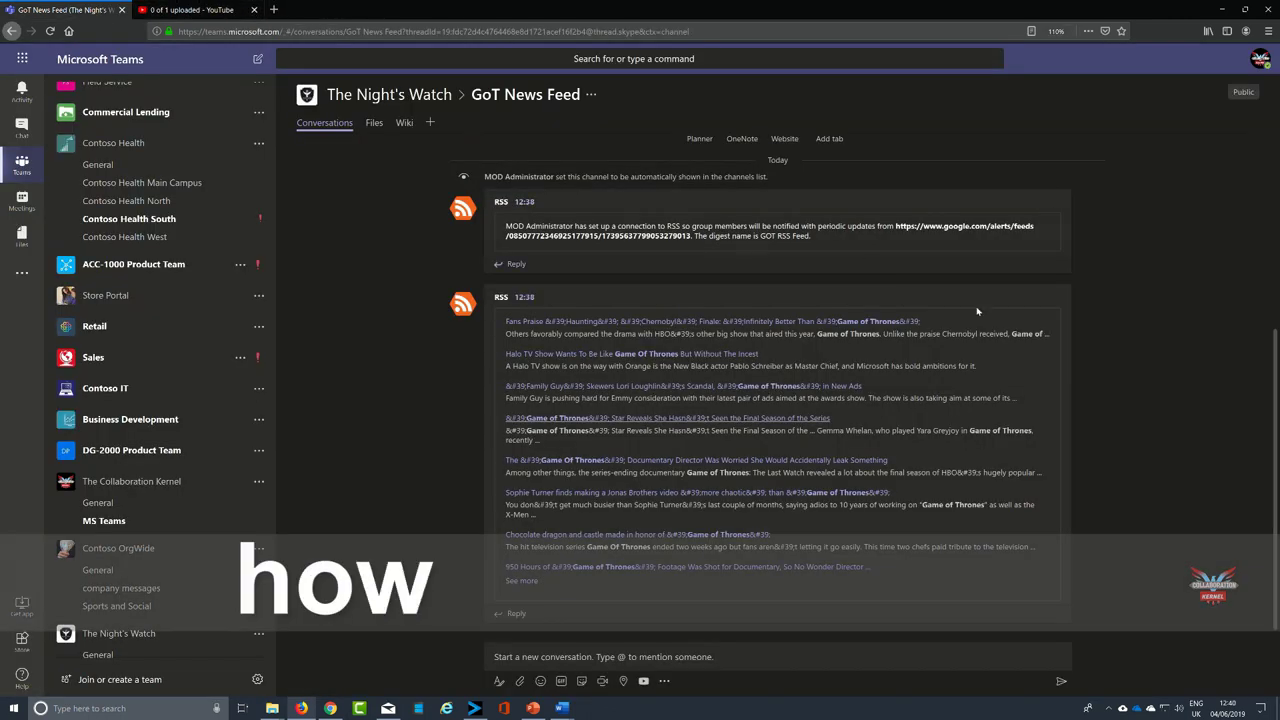
Remove the configured GOT RSS Feed connection from the GoT News Feed channel's connectors without giving a reason.
scroll(981, 334, "up", 3)
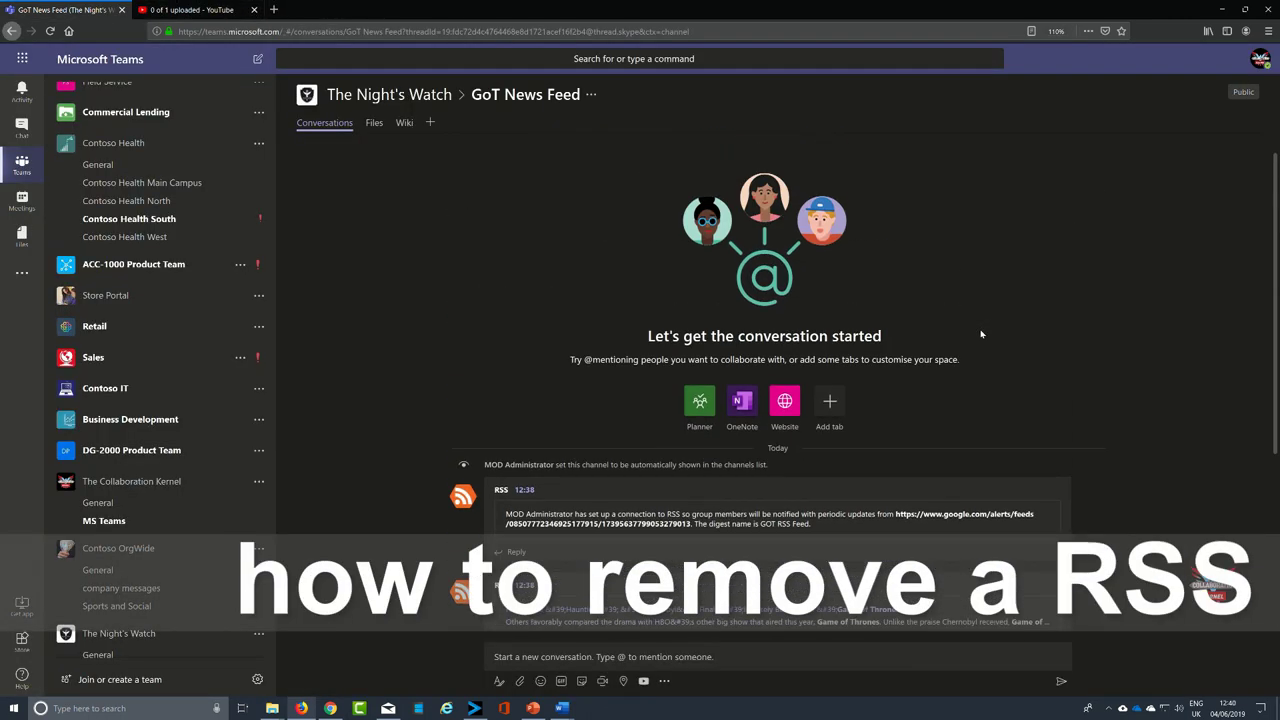
scroll(981, 334, "down", 3)
left_click(591, 94)
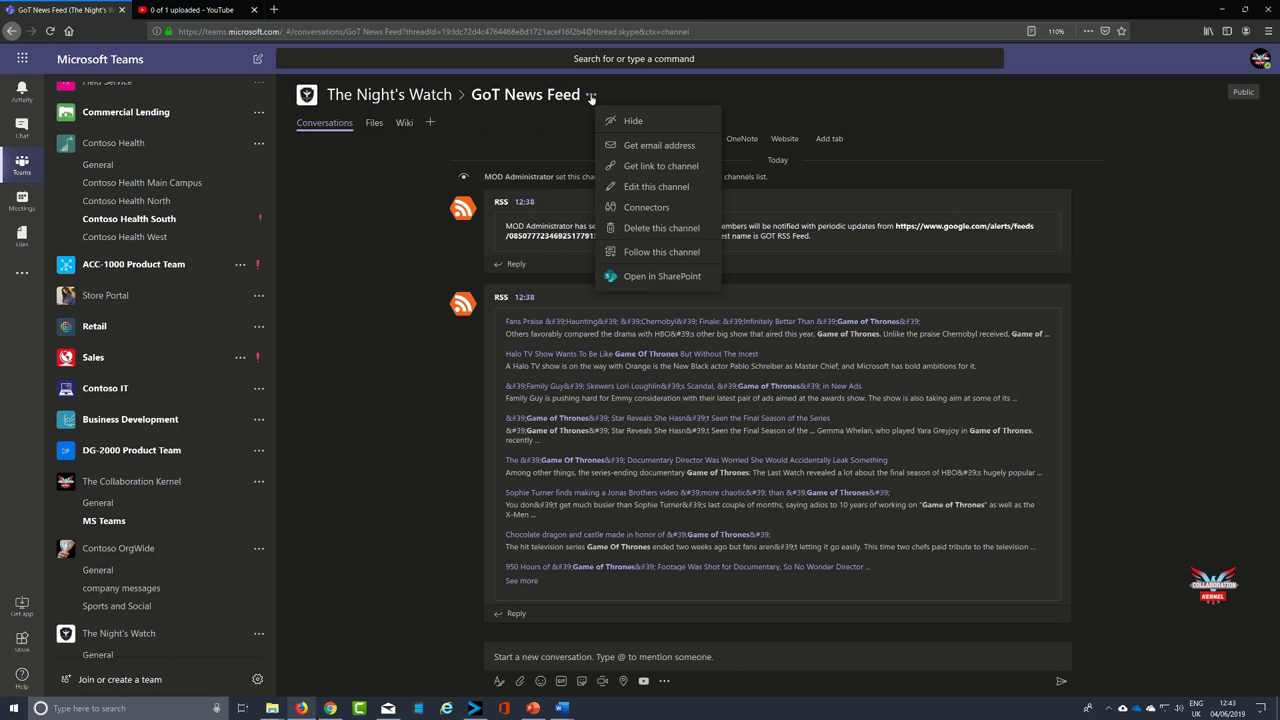
left_click(629, 207)
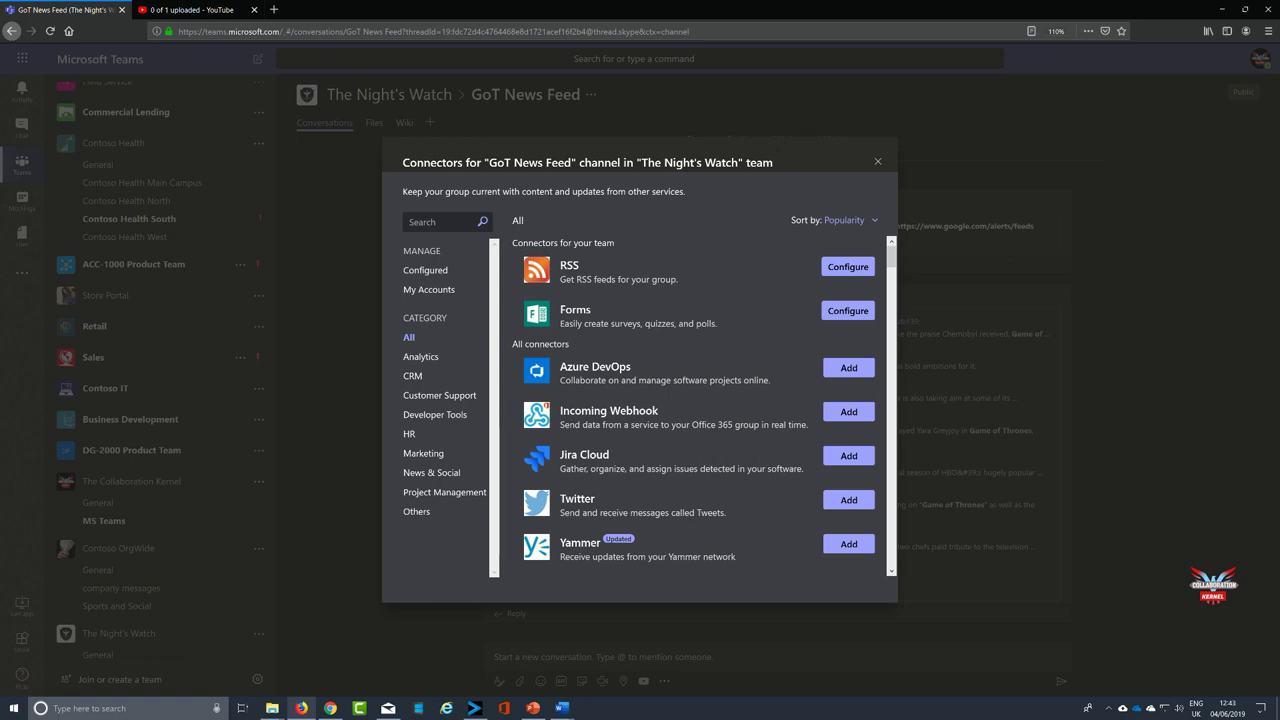
left_click(419, 273)
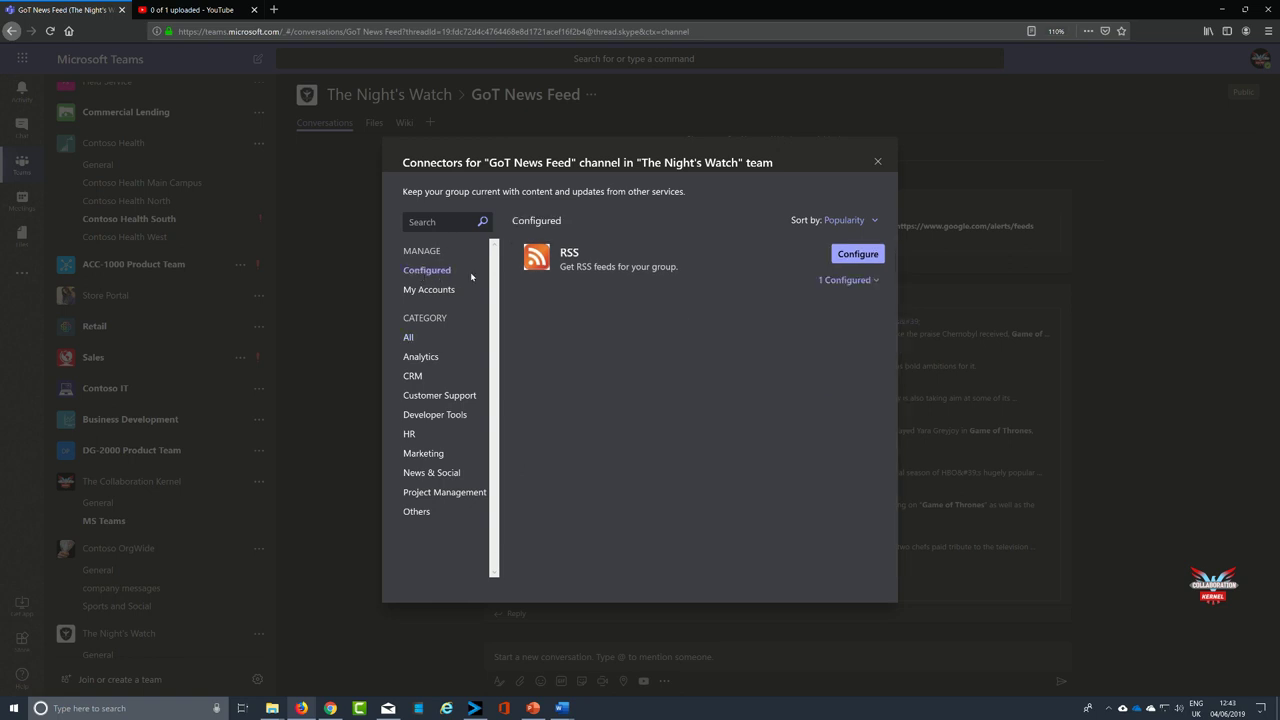
left_click(866, 280)
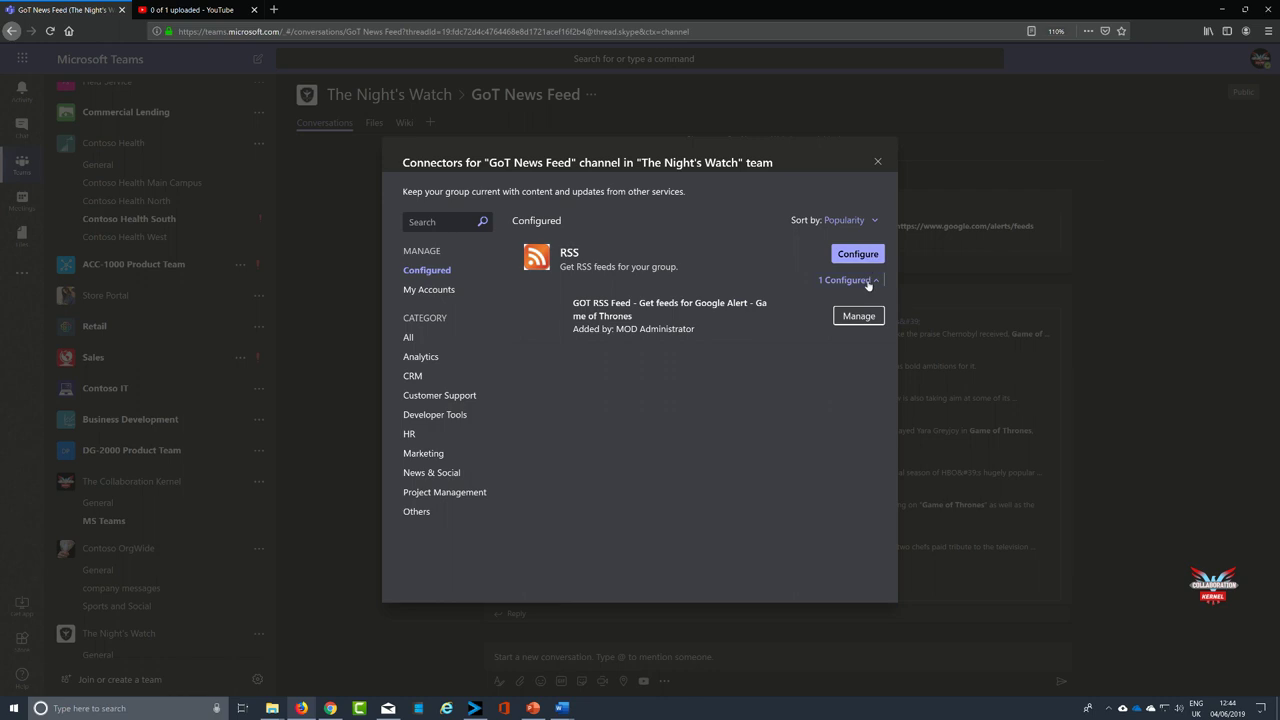
left_click(858, 316)
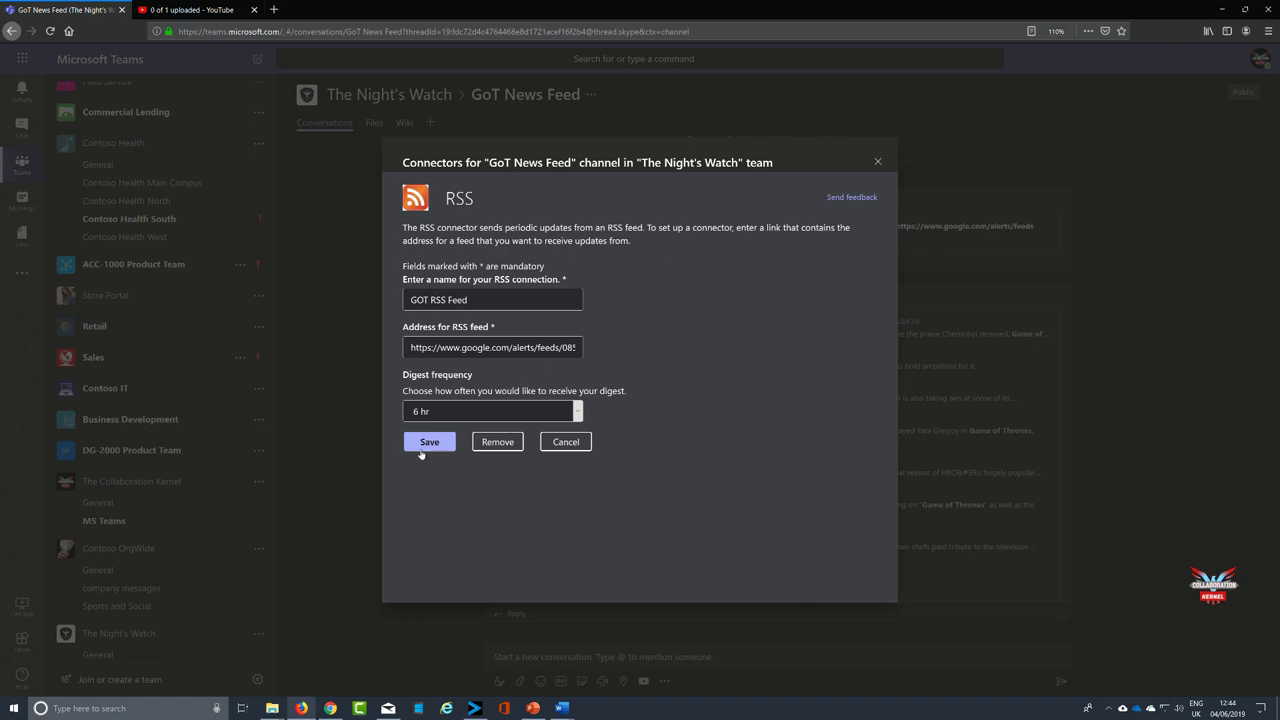
left_click(486, 444)
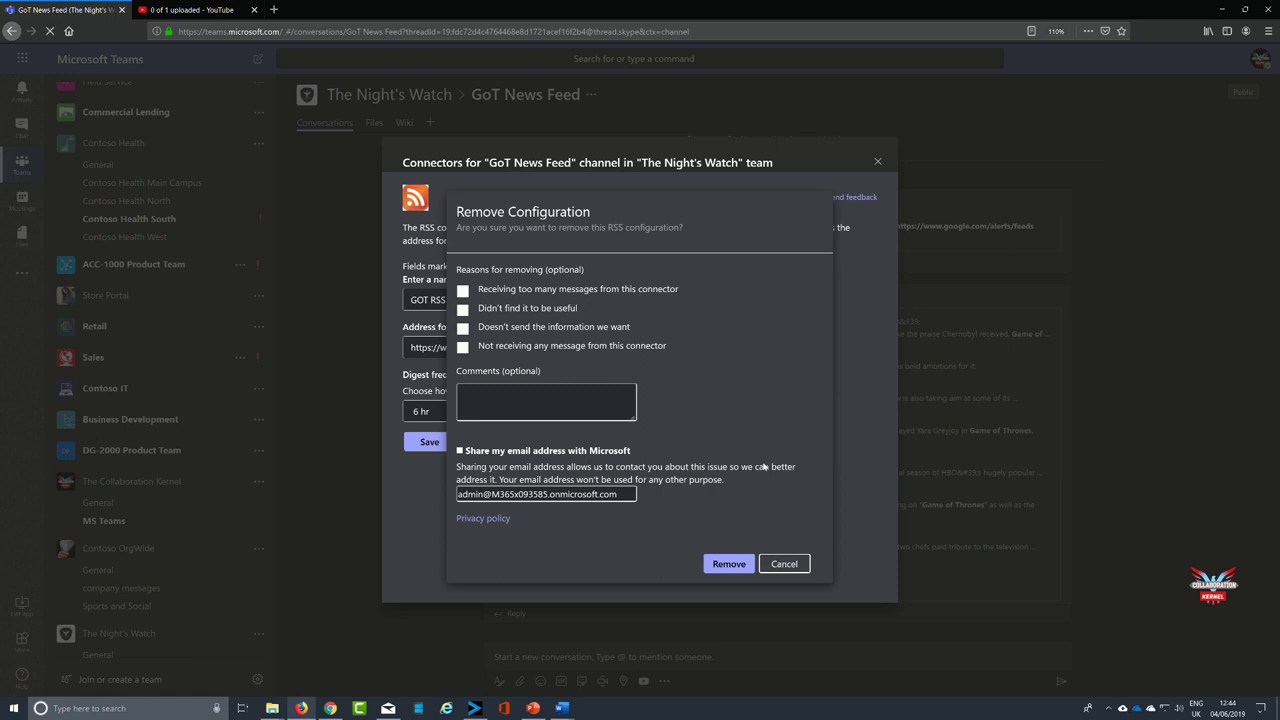
left_click(729, 565)
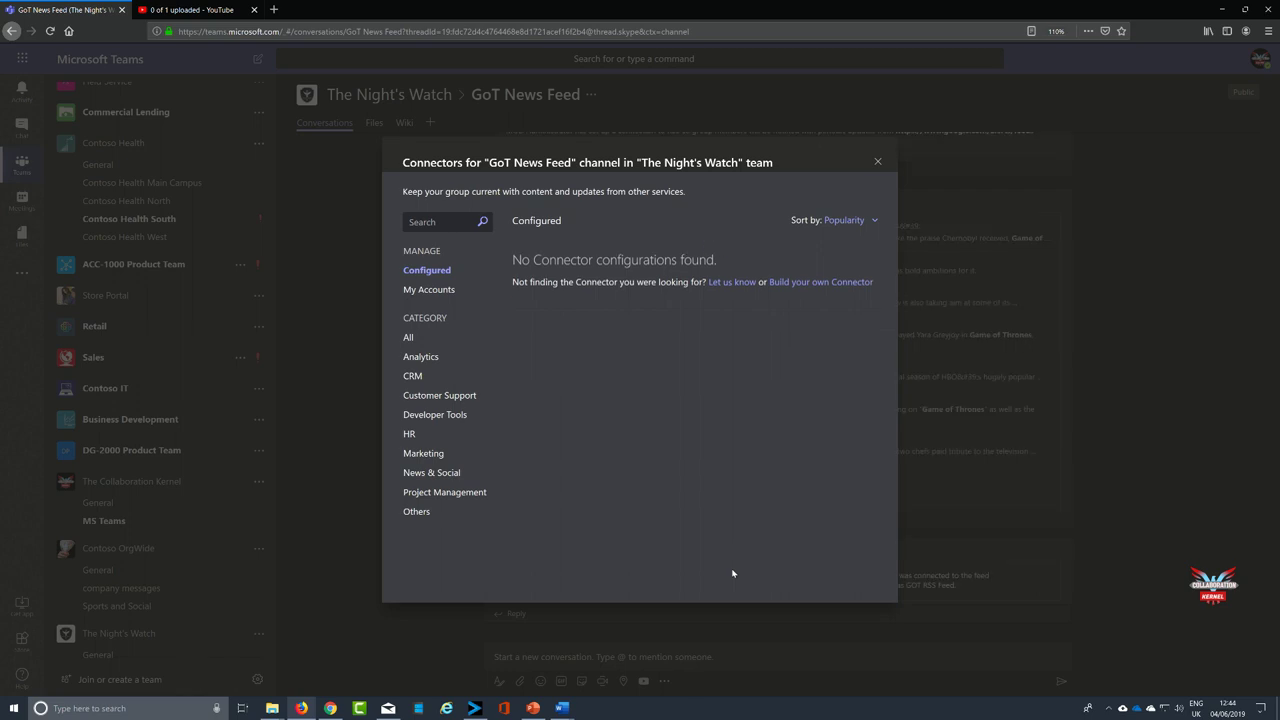
left_click(877, 163)
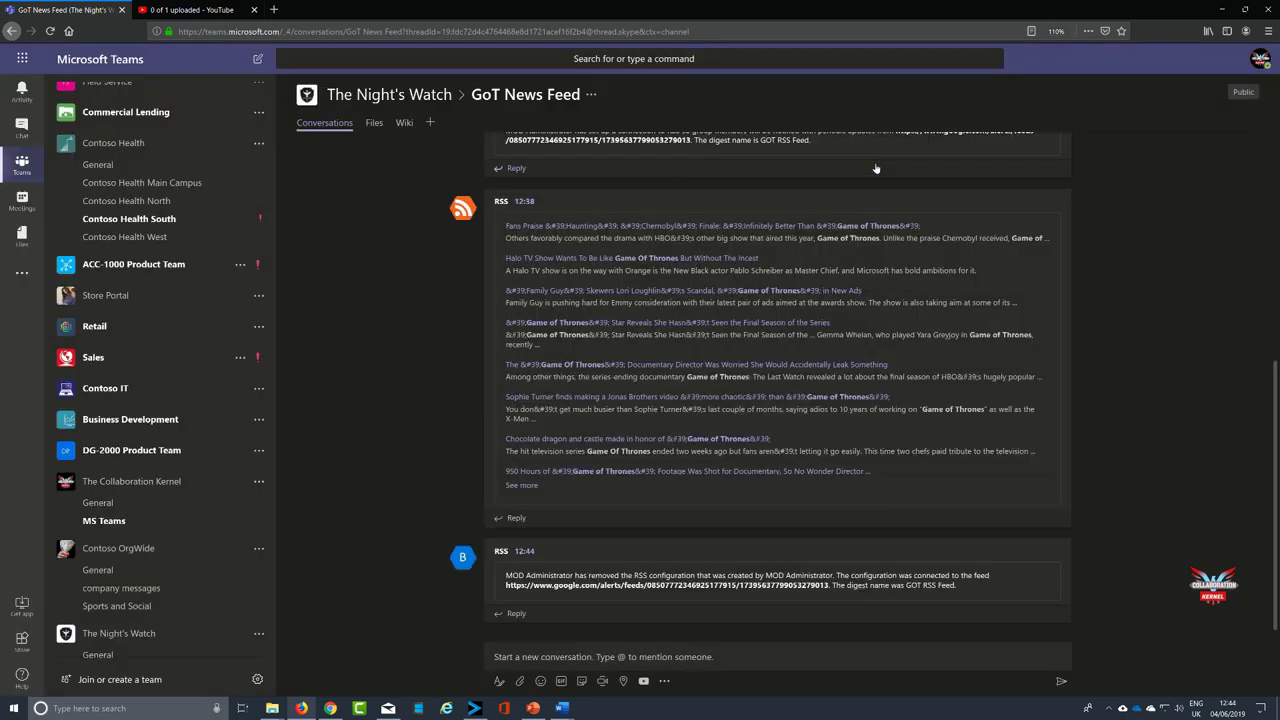
Review the RSS posts left in the GoT News Feed conversation and the options offered for the news digest post.
left_click(374, 122)
left_click(344, 123)
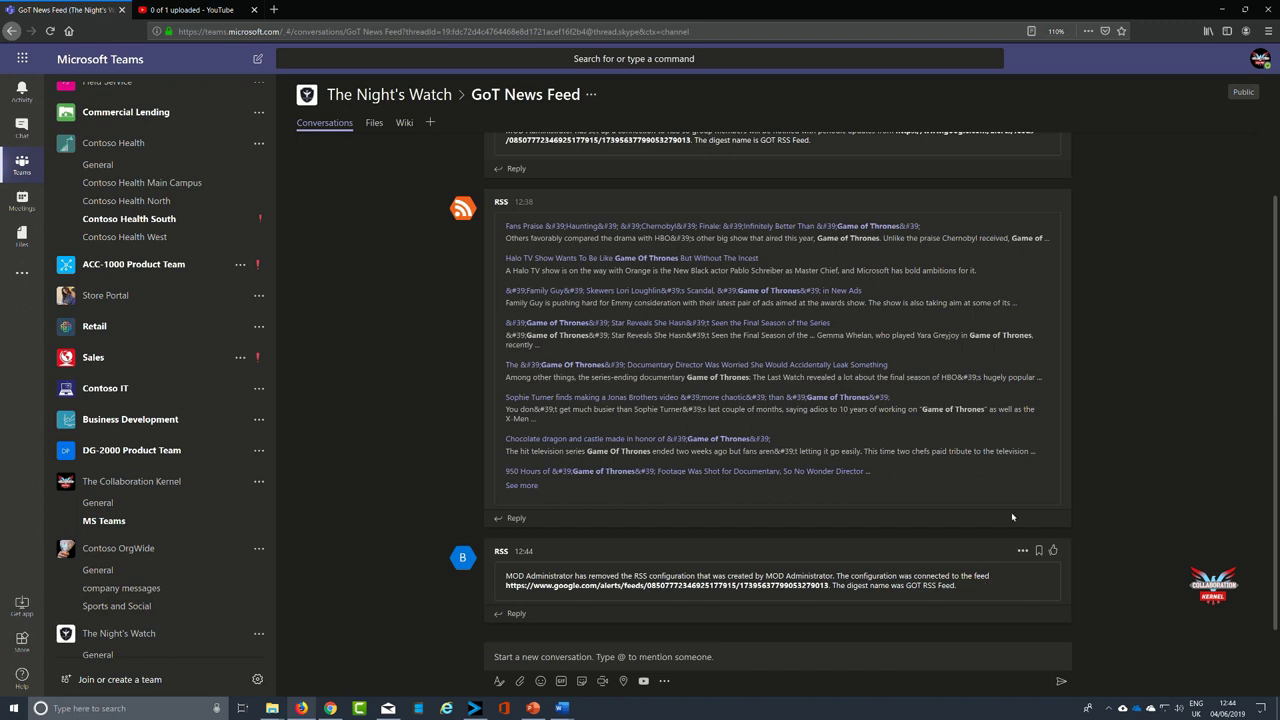
scroll(1020, 550, "up", 2)
left_click(1023, 272)
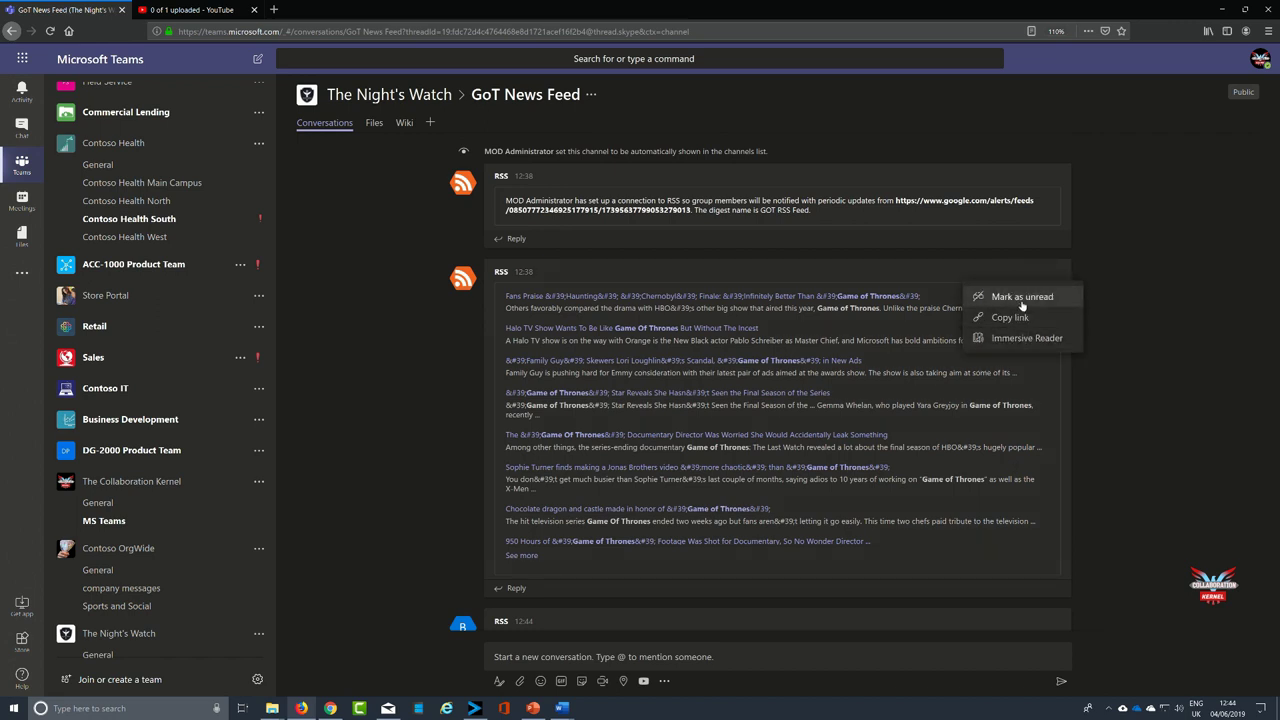
left_click(1163, 315)
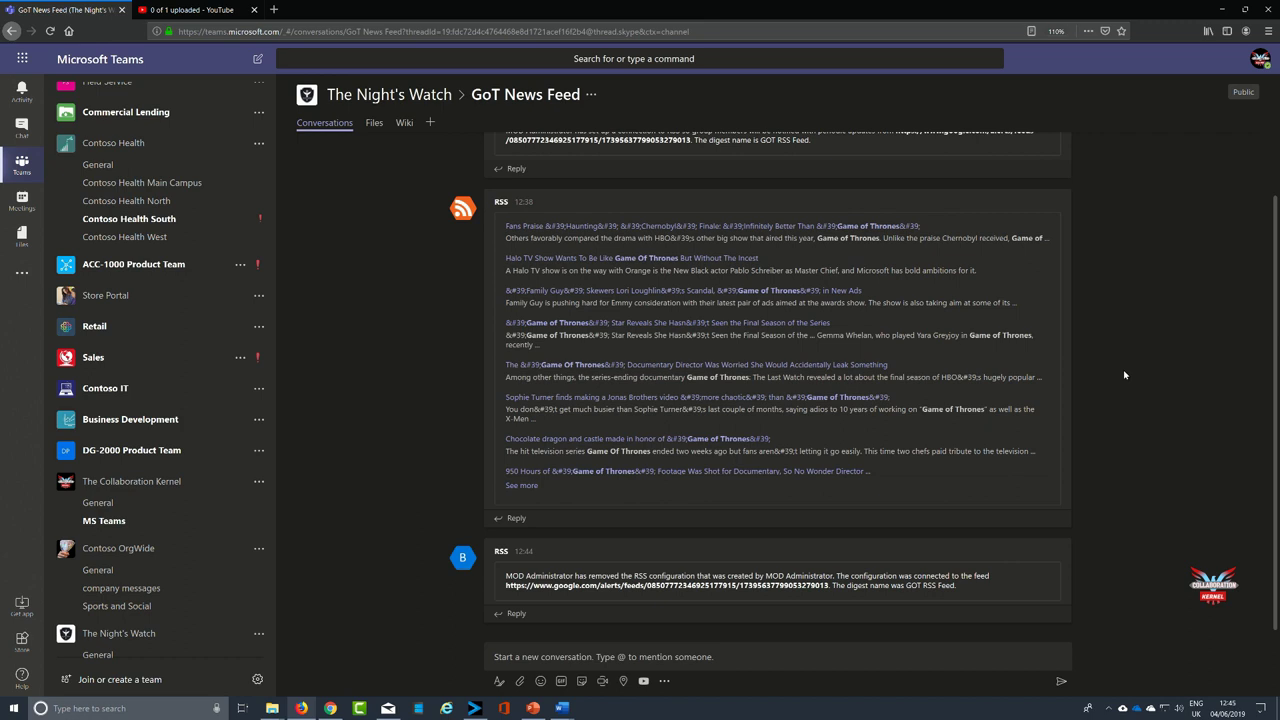
scroll(1124, 375, "up", 2)
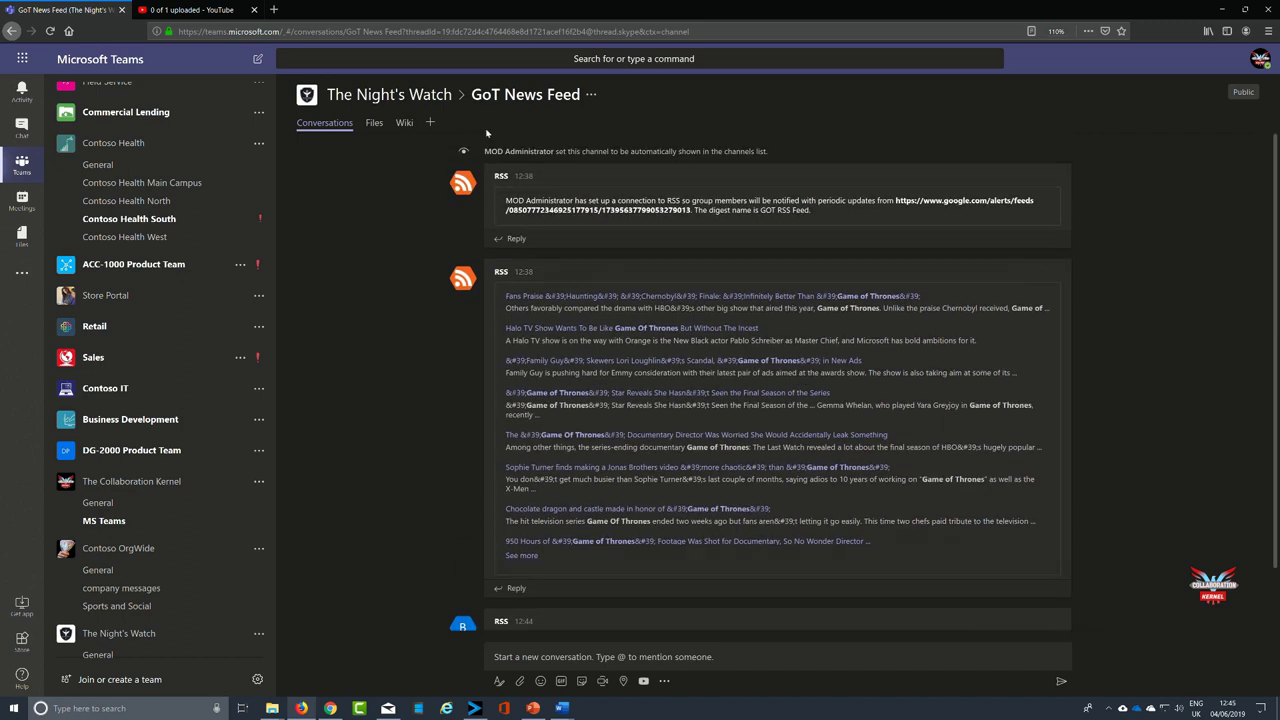